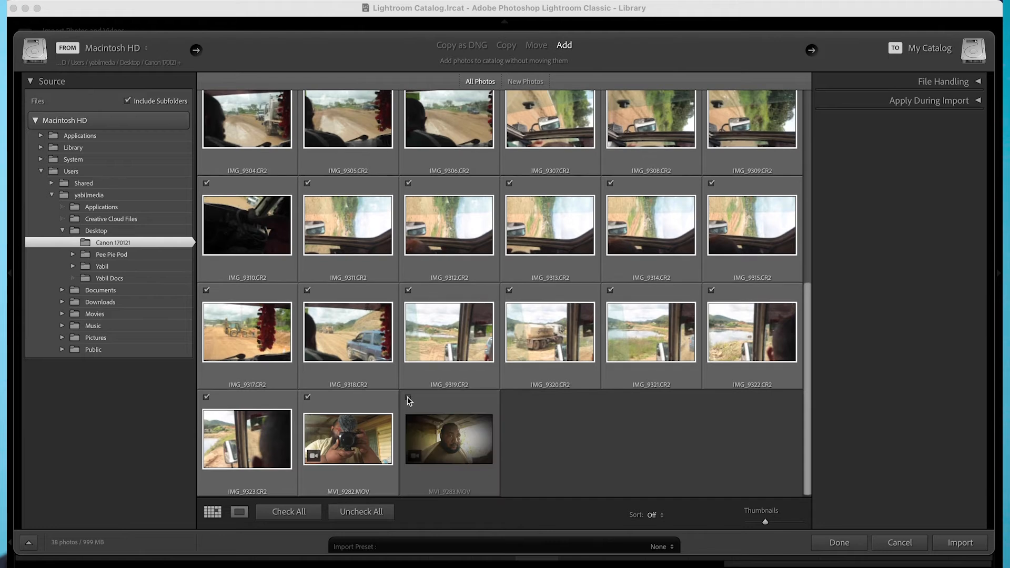
# Exclude MVI_9282.MOV and IMG_9323.CR2 from the selection and import the remaining checked photos into the catalog.
pyautogui.click(308, 397)
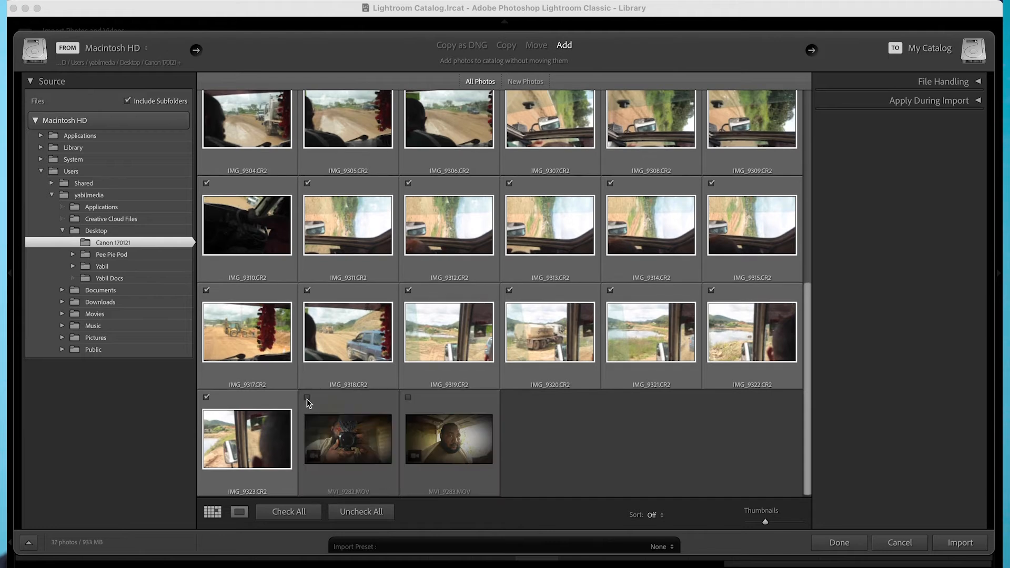
pyautogui.click(207, 397)
pyautogui.scroll(3, 319, 384)
pyautogui.scroll(3, 318, 381)
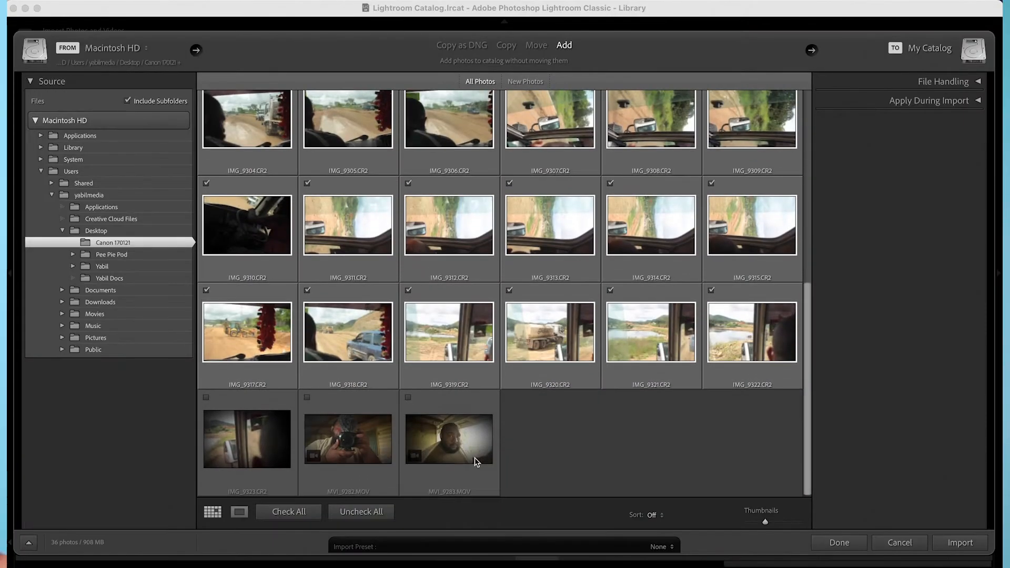
pyautogui.click(958, 543)
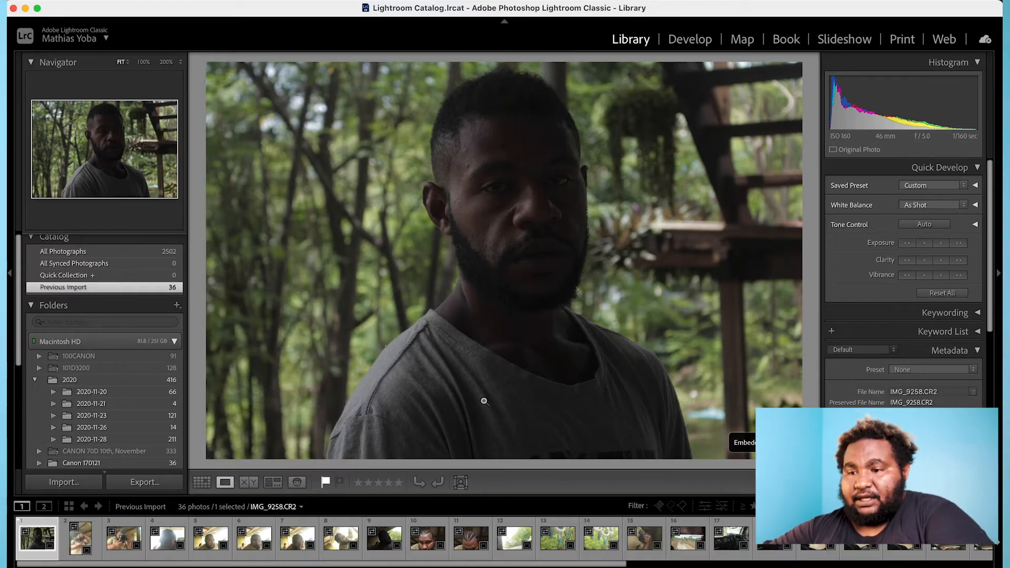
# Try a one-star and a five-star rating on the flagged photo IMG_9258.CR2 and filter the filmstrip to rated photos.
pyautogui.click(325, 487)
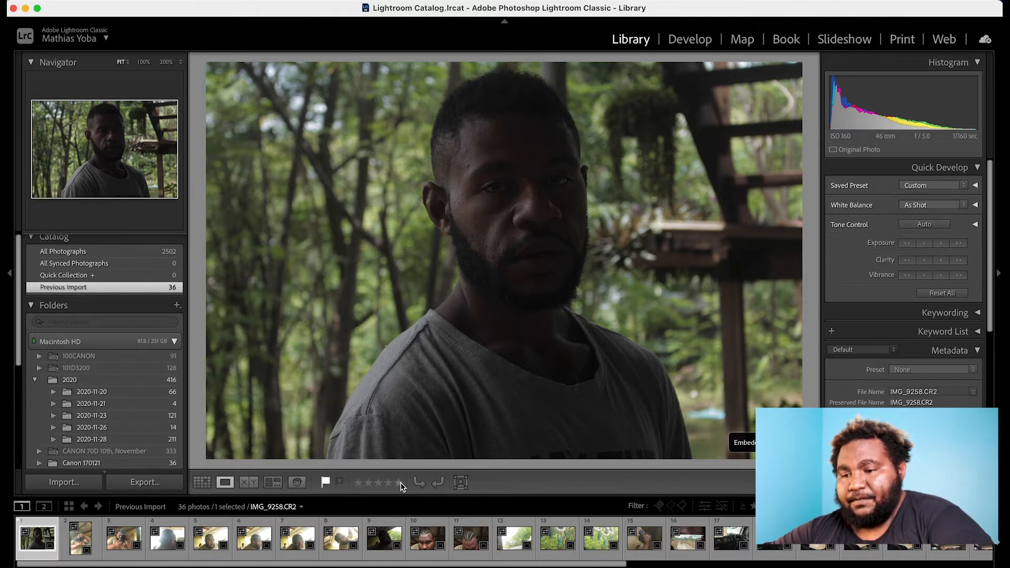
pyautogui.click(400, 482)
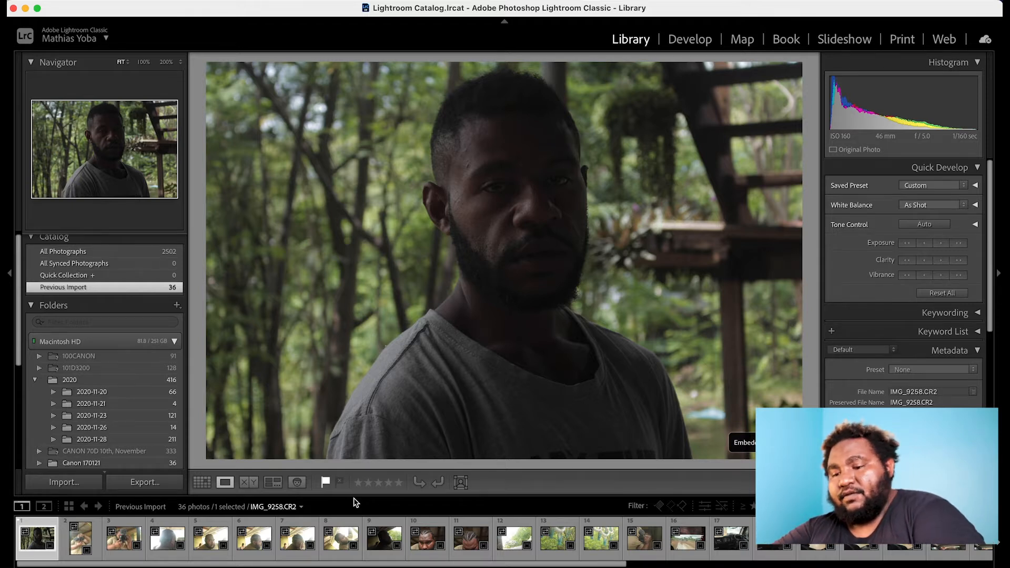
pyautogui.press('1')
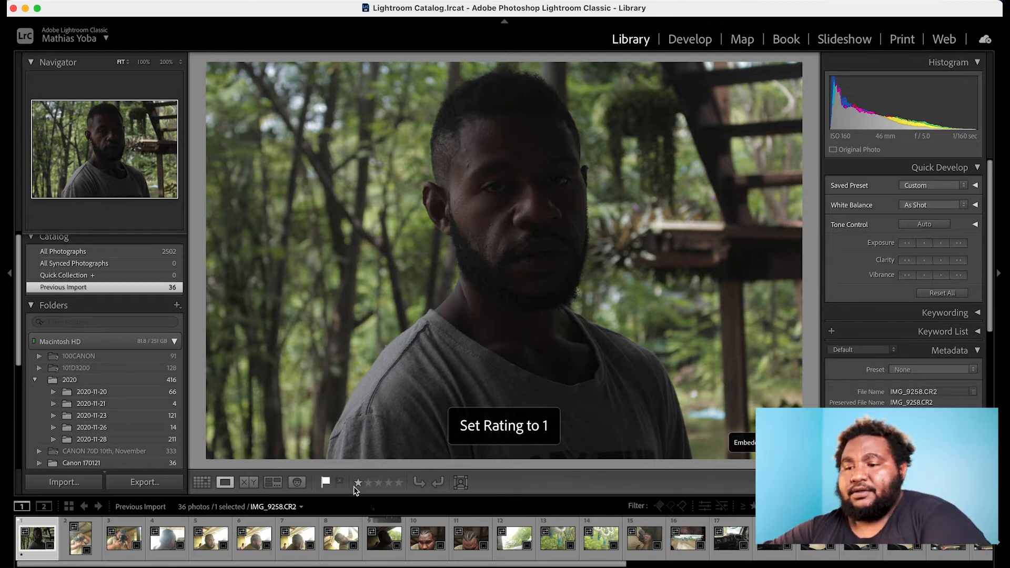
pyautogui.press('5')
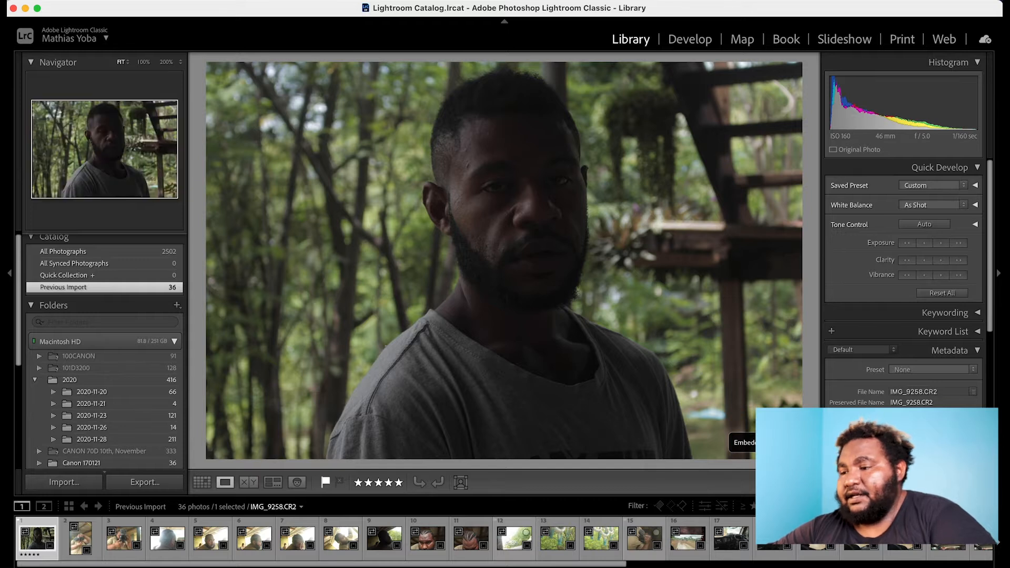
pyautogui.click(949, 506)
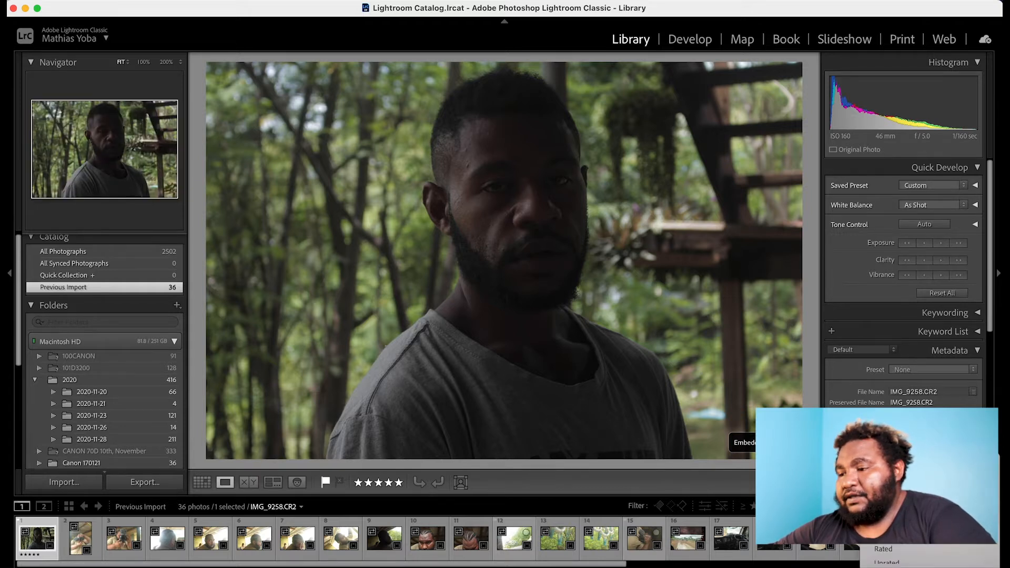
pyautogui.click(924, 548)
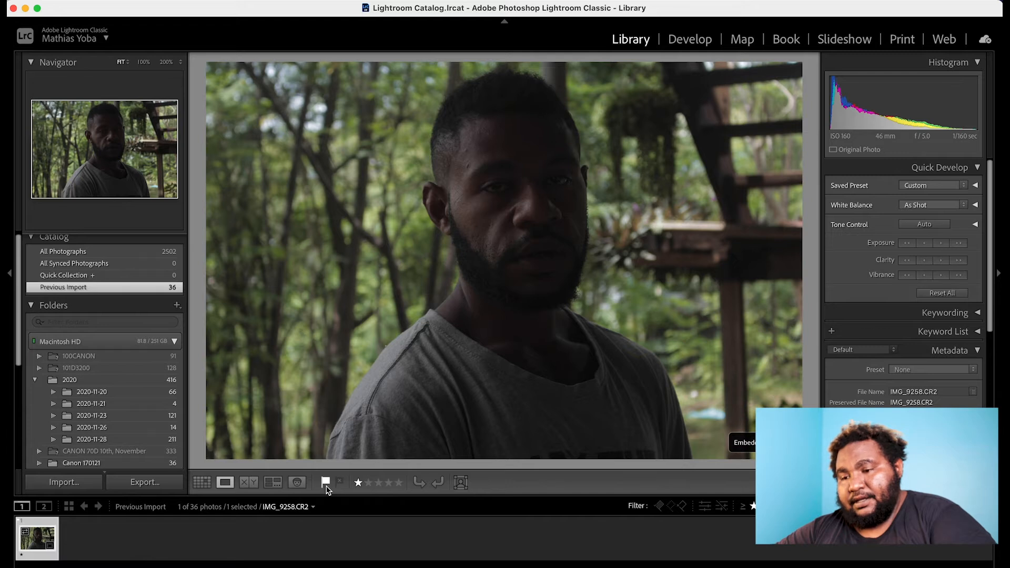
# Clear the star rating from IMG_9258.CR2 and turn the filmstrip filter off, keeping the photo flagged.
pyautogui.click(358, 483)
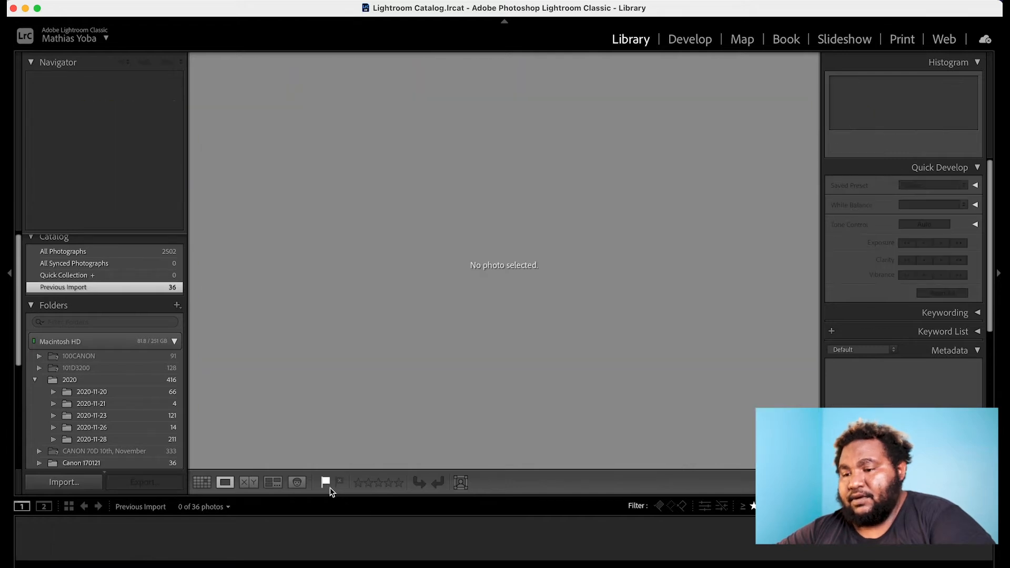
pyautogui.click(955, 506)
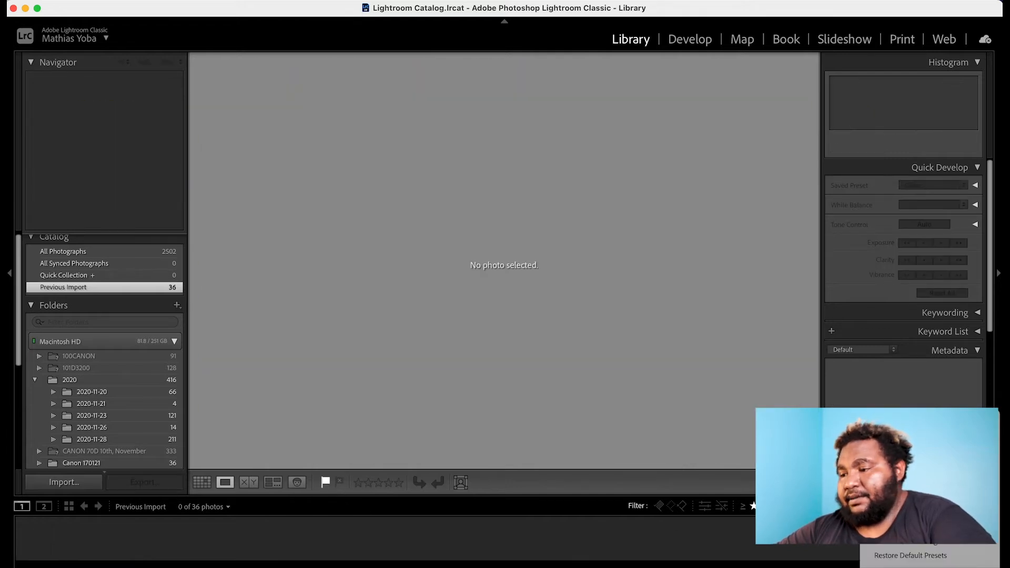
pyautogui.click(921, 469)
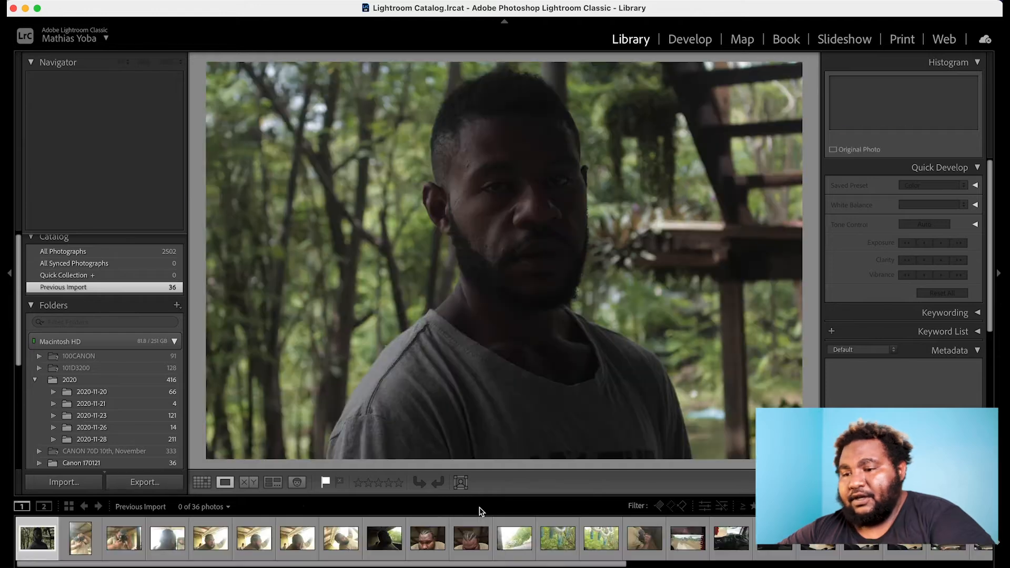
pyautogui.click(326, 482)
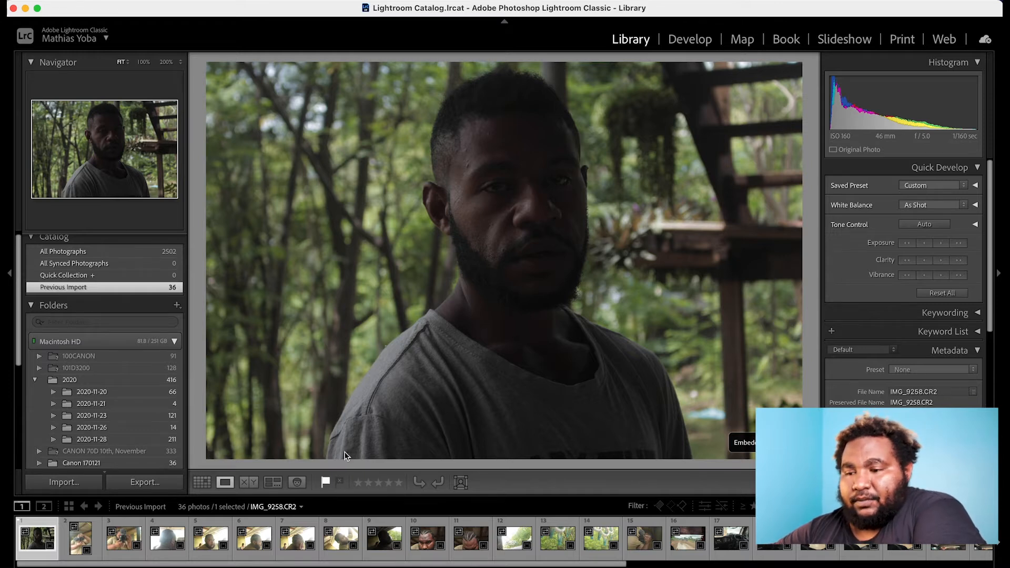
# Go to the mirror shot IMG_9284.CR2 and inspect the focus around the camera at 100% magnification.
pyautogui.press('Right')
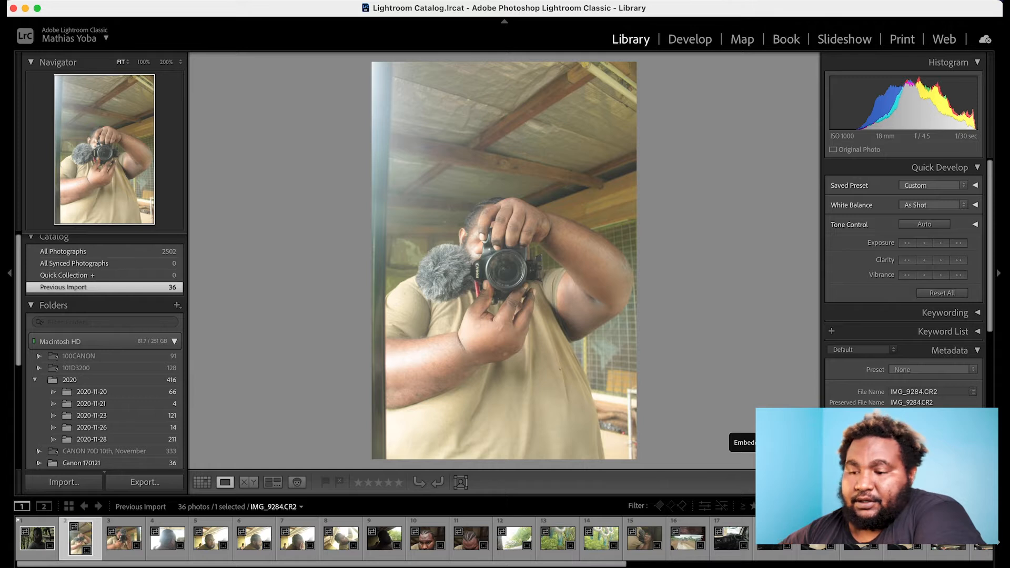
pyautogui.press('Right')
pyautogui.press('Left')
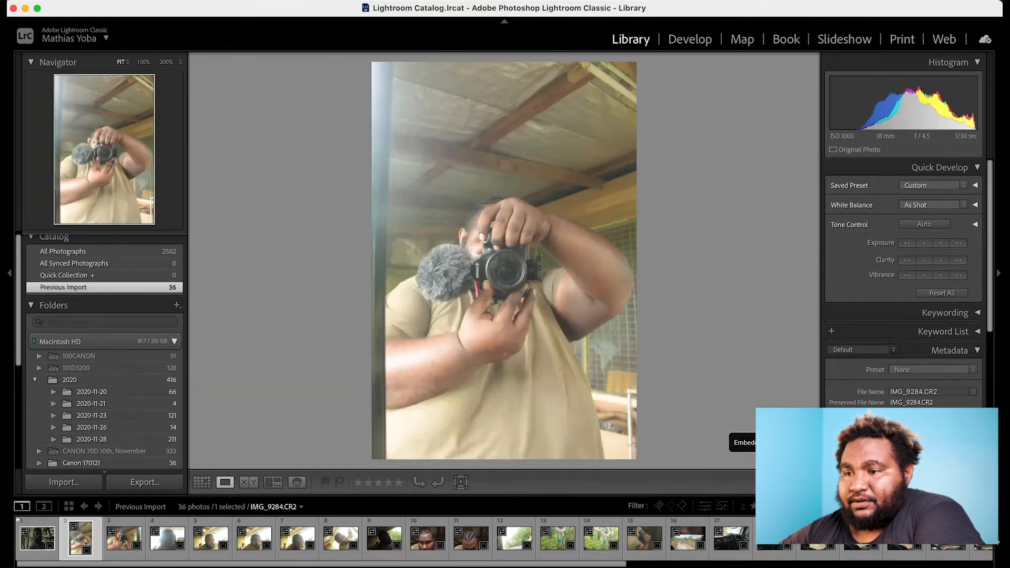
pyautogui.click(520, 295)
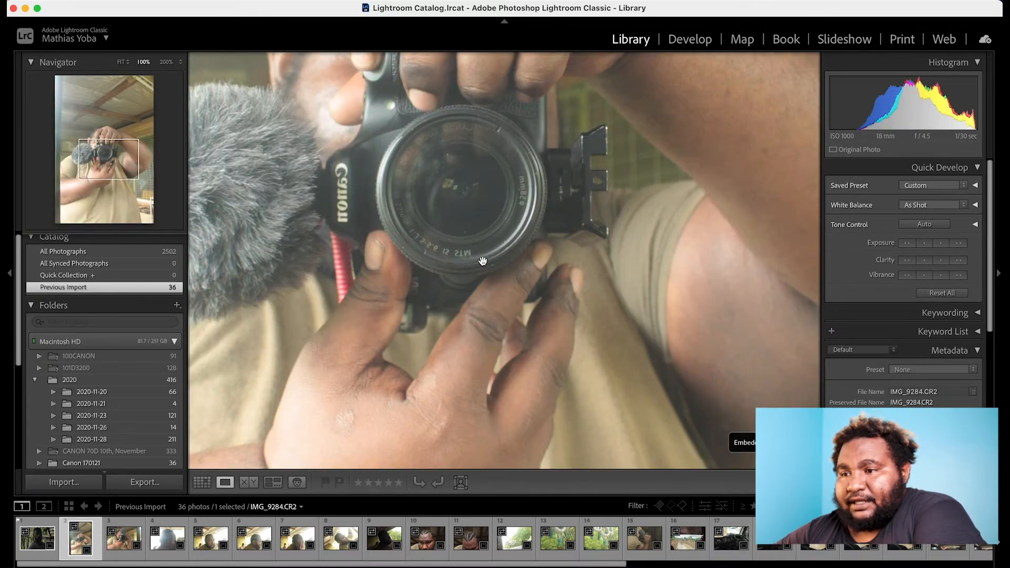
pyautogui.moveTo(476, 233); pyautogui.dragTo(498, 306)
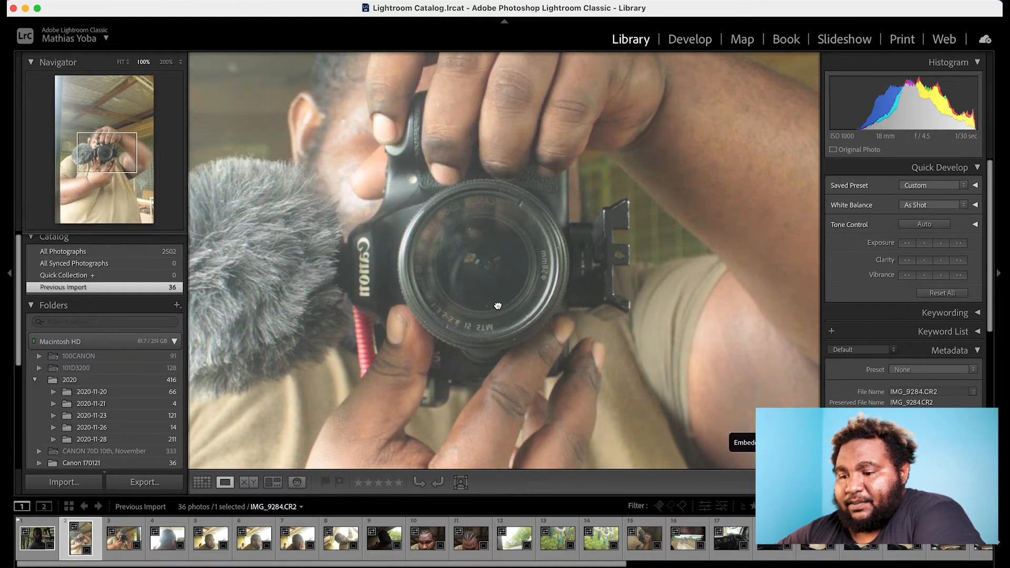
pyautogui.click(497, 305)
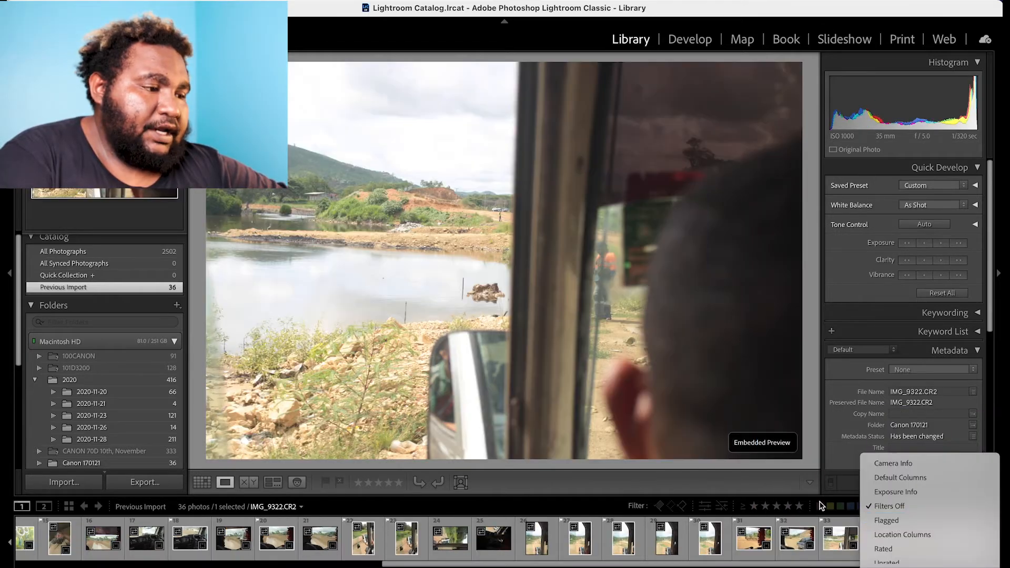
# Filter the filmstrip to show only the flagged photos.
pyautogui.click(781, 473)
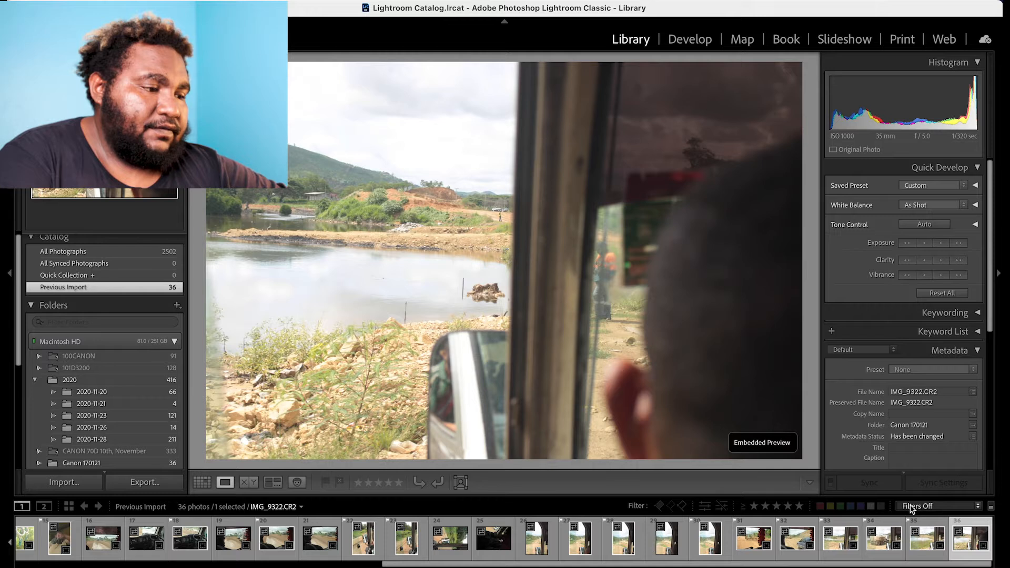
pyautogui.click(910, 507)
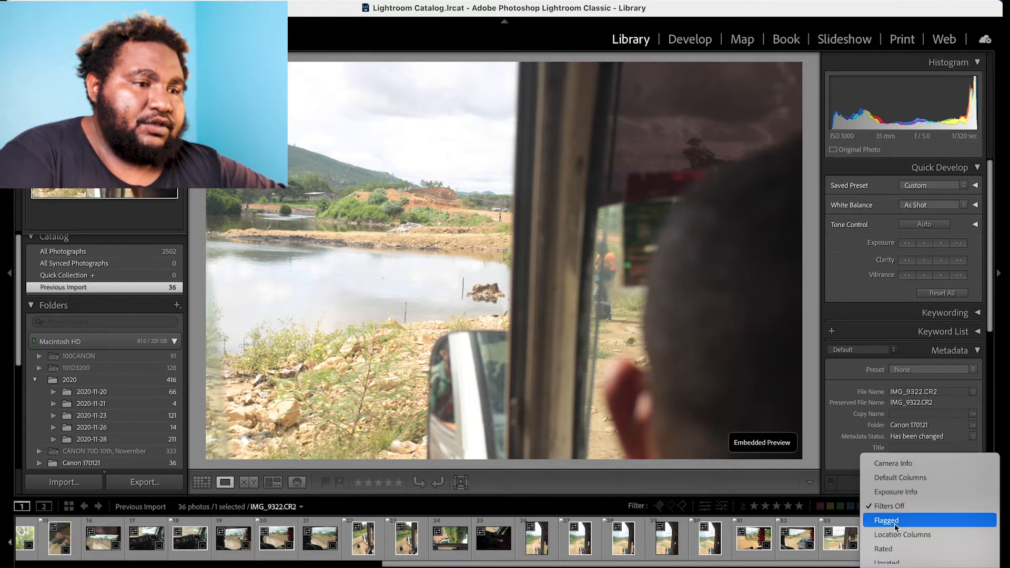
pyautogui.click(895, 520)
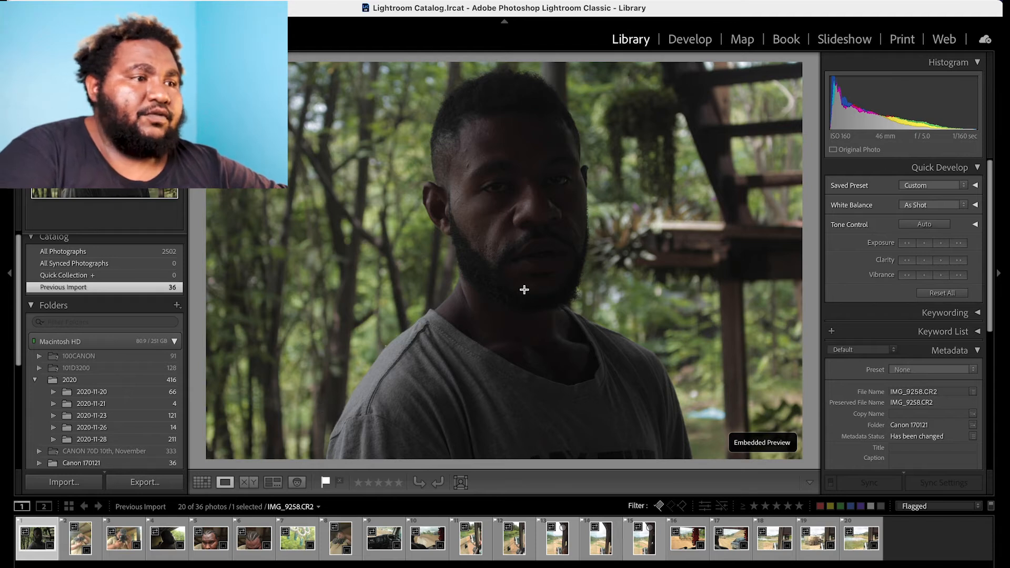
# Open the portrait IMG_9258.CR2 in the Develop module and check the man's face up close.
pyautogui.click(701, 49)
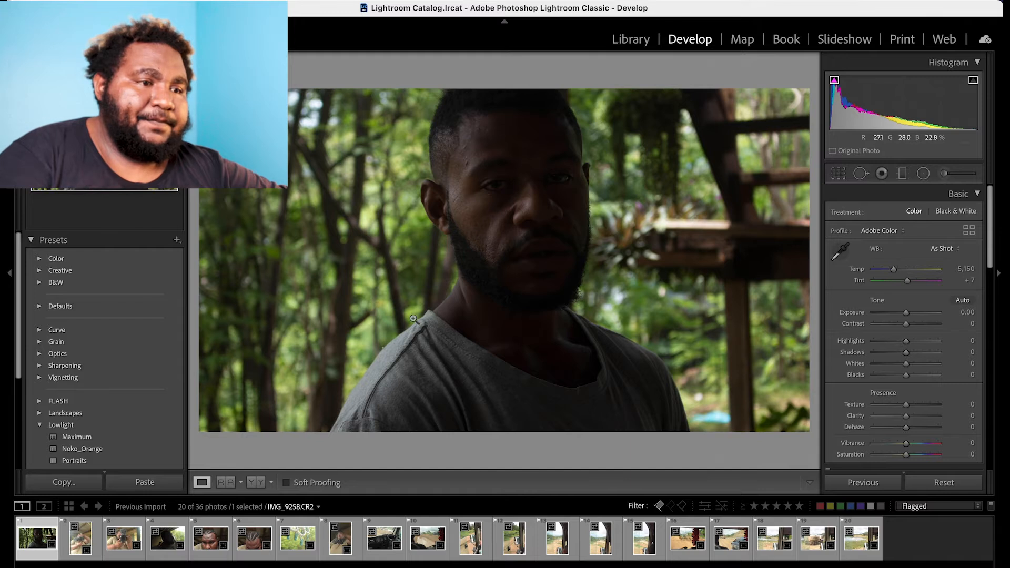
pyautogui.click(513, 217)
pyautogui.click(514, 218)
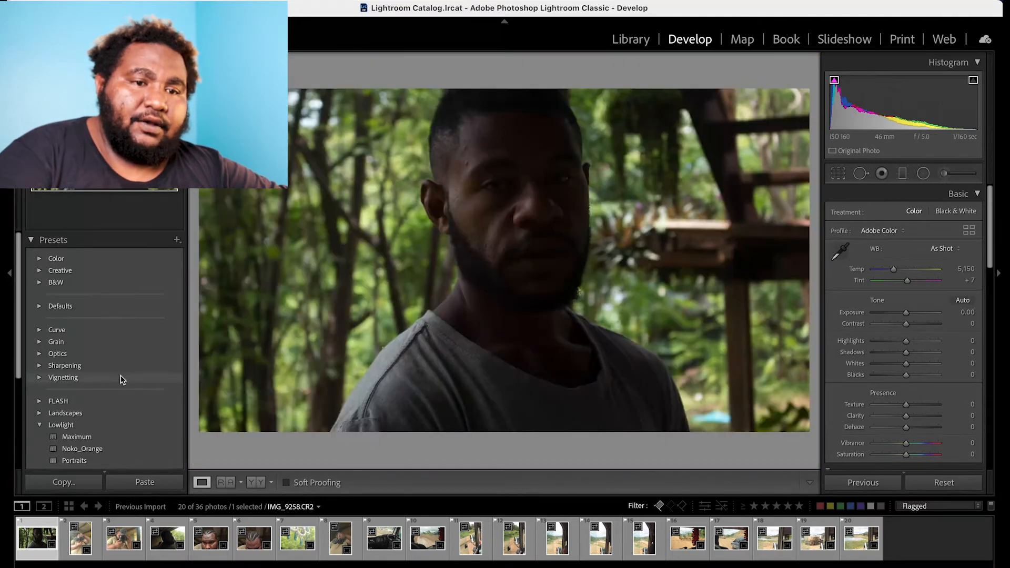
# Look through the develop preset groups, including the contents of Lowlight and Street, and collapse both groups.
pyautogui.scroll(-5, 21, 316)
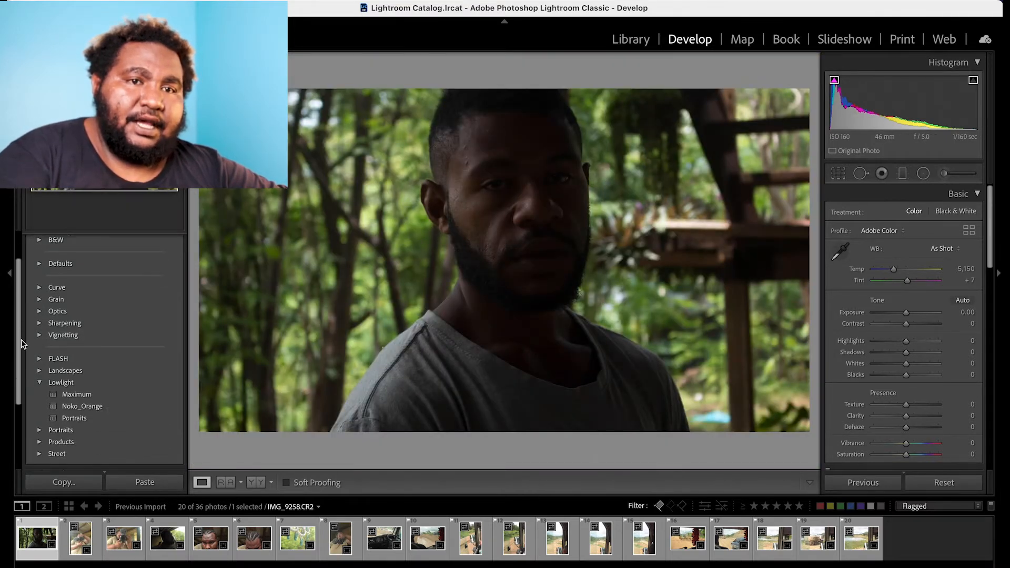
pyautogui.scroll(3, 26, 337)
pyautogui.moveTo(26, 334); pyautogui.dragTo(25, 333)
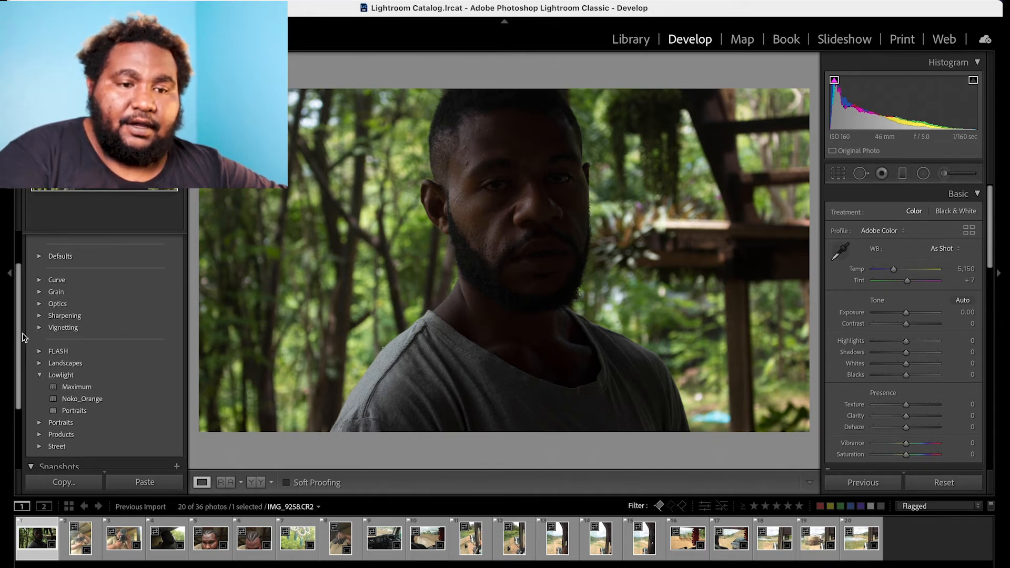
pyautogui.click(40, 376)
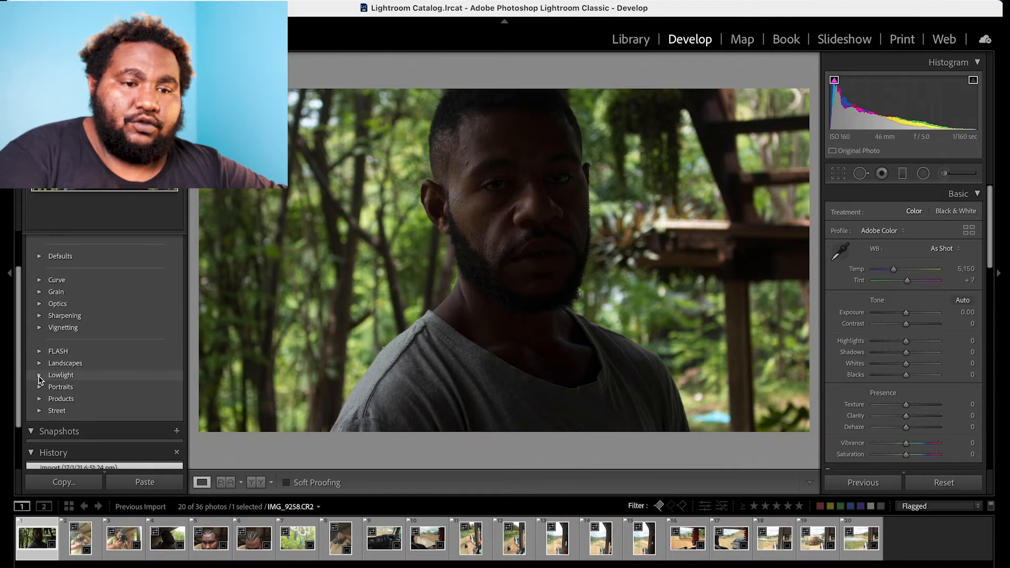
pyautogui.moveTo(19, 363); pyautogui.dragTo(19, 389)
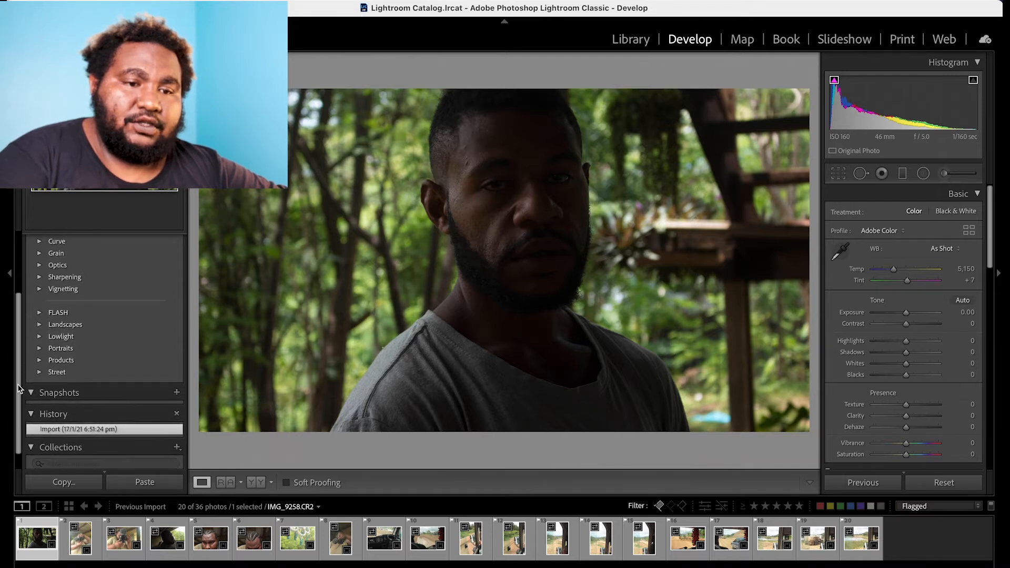
pyautogui.click(38, 373)
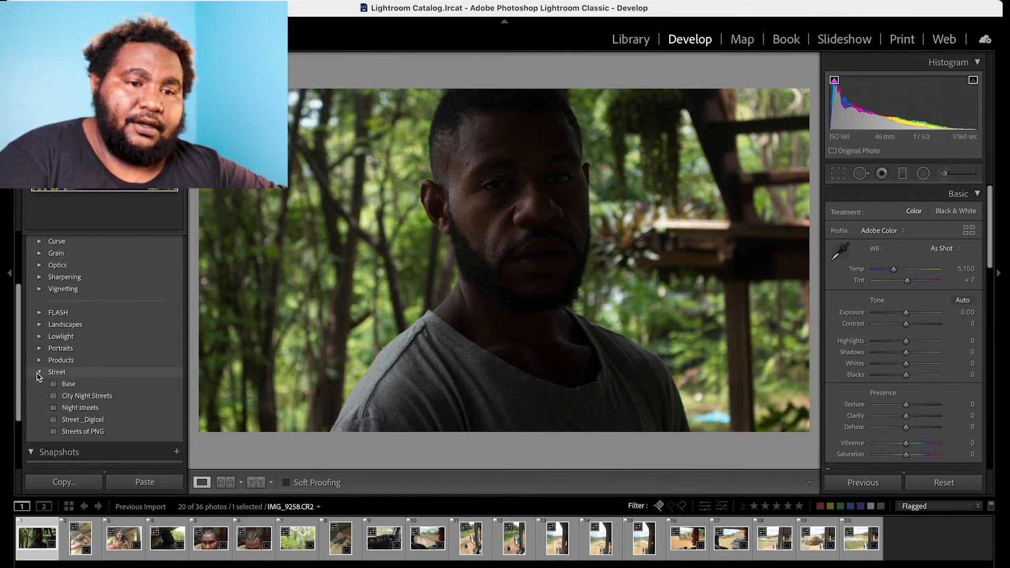
pyautogui.click(38, 374)
pyautogui.scroll(5, 79, 358)
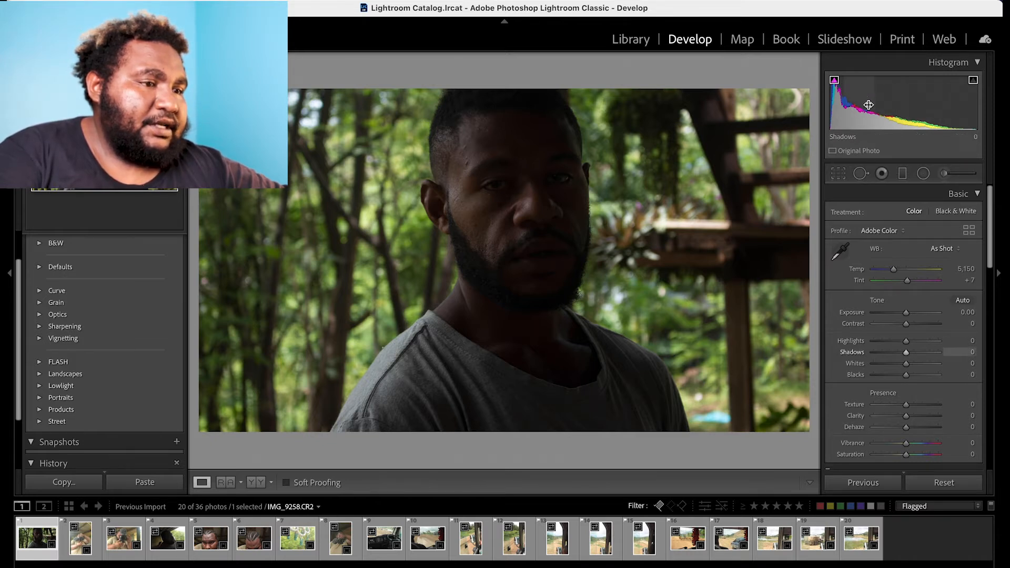
# Brighten the portrait by setting Shadows to +100 and Exposure to +0.70.
pyautogui.moveTo(906, 352); pyautogui.dragTo(938, 352)
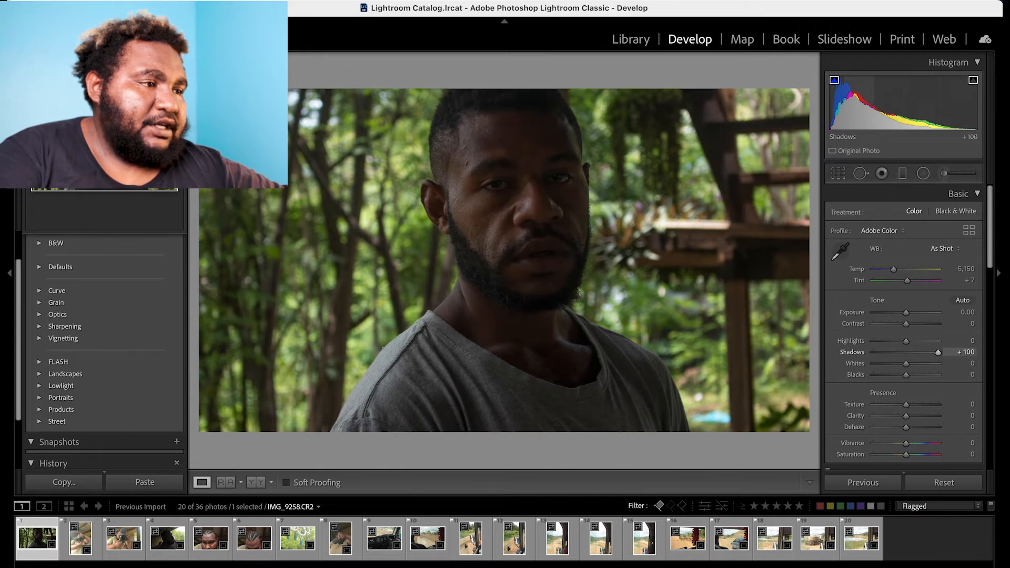
pyautogui.moveTo(904, 109); pyautogui.dragTo(926, 109)
pyautogui.moveTo(914, 312); pyautogui.dragTo(912, 312)
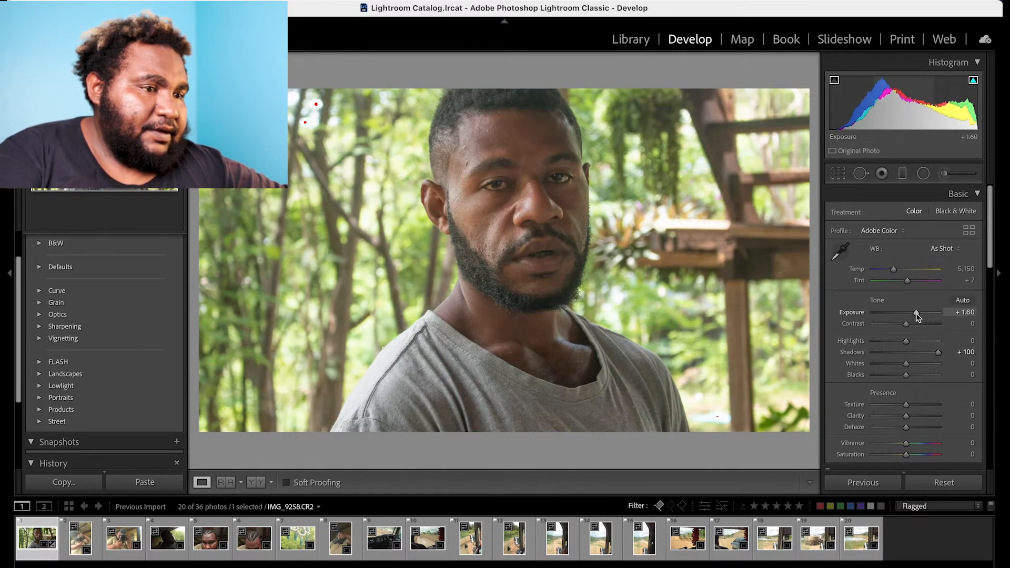
pyautogui.moveTo(916, 313); pyautogui.dragTo(911, 315)
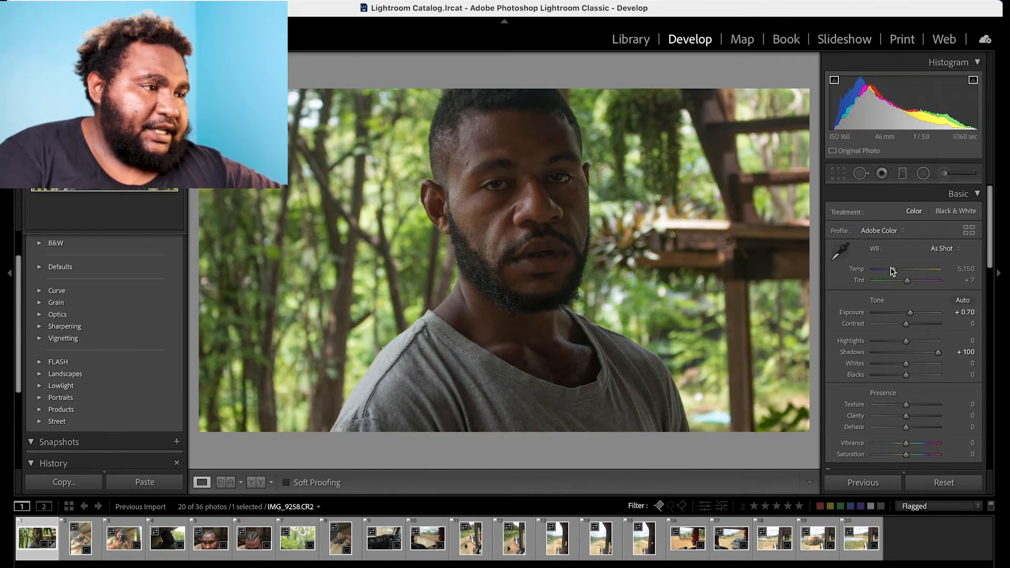
# Push Exposure to +4.00 and examine the highlight clipping in the background up close.
pyautogui.moveTo(912, 314); pyautogui.dragTo(932, 315)
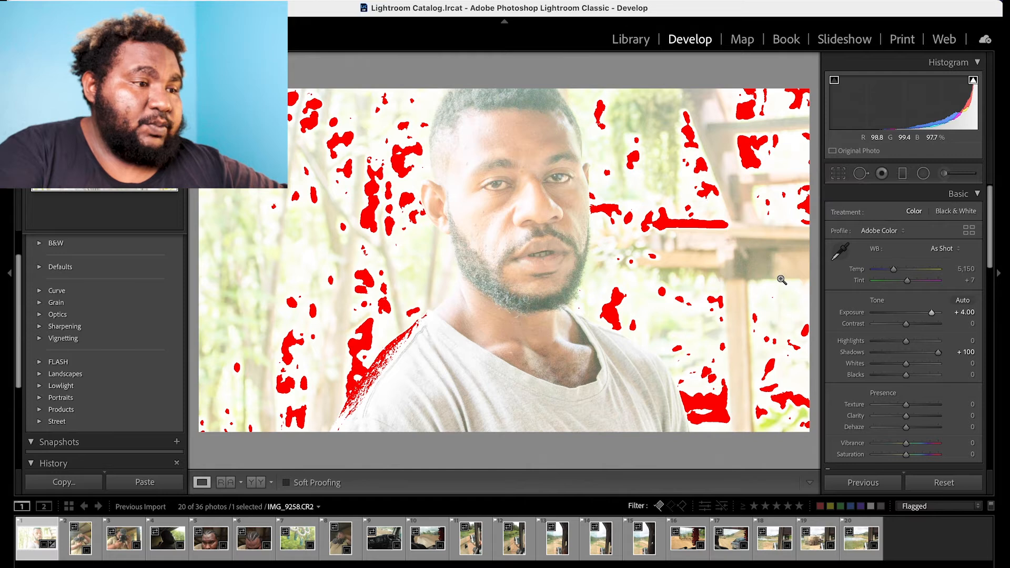
pyautogui.click(663, 231)
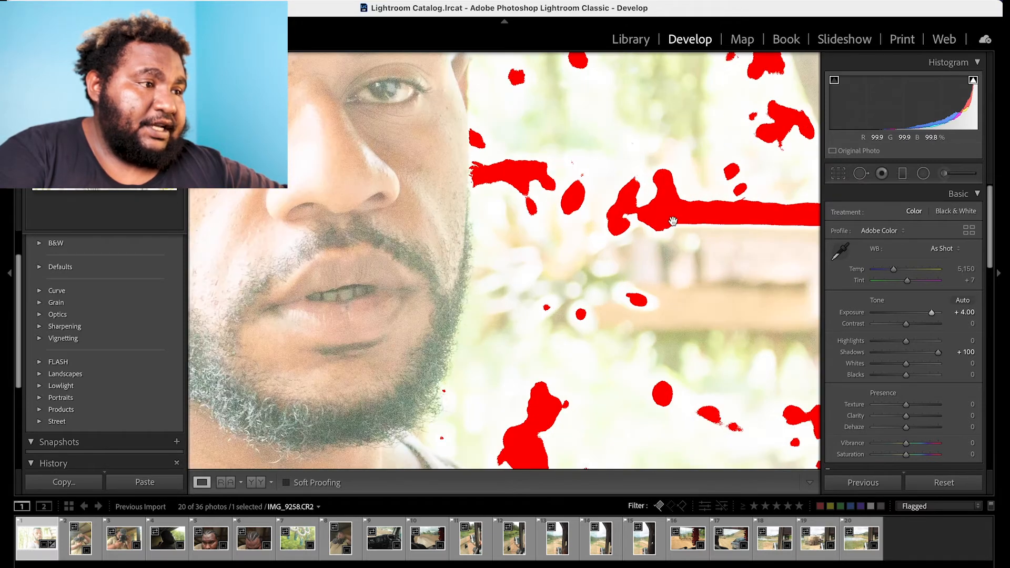
pyautogui.click(676, 221)
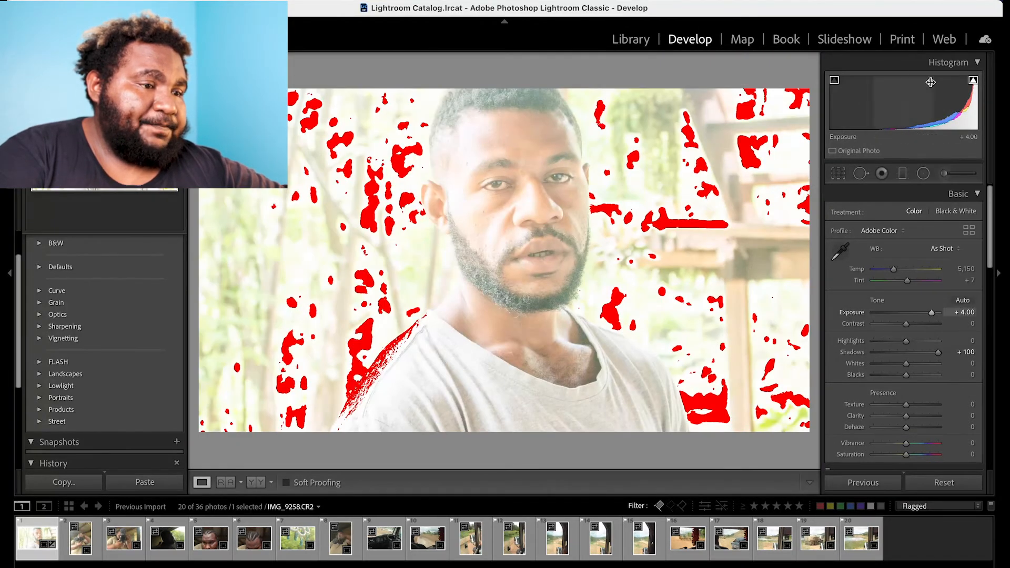
# Toggle the highlight clipping overlay off and on to examine the blown-out areas of the portrait.
pyautogui.click(972, 80)
pyautogui.click(972, 81)
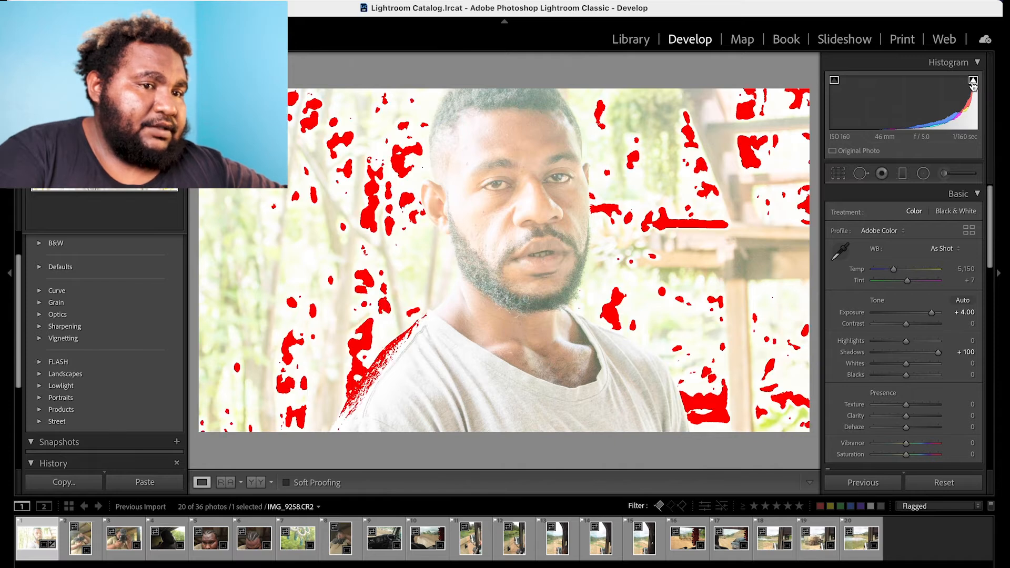
pyautogui.click(973, 81)
pyautogui.click(973, 81)
pyautogui.click(973, 81)
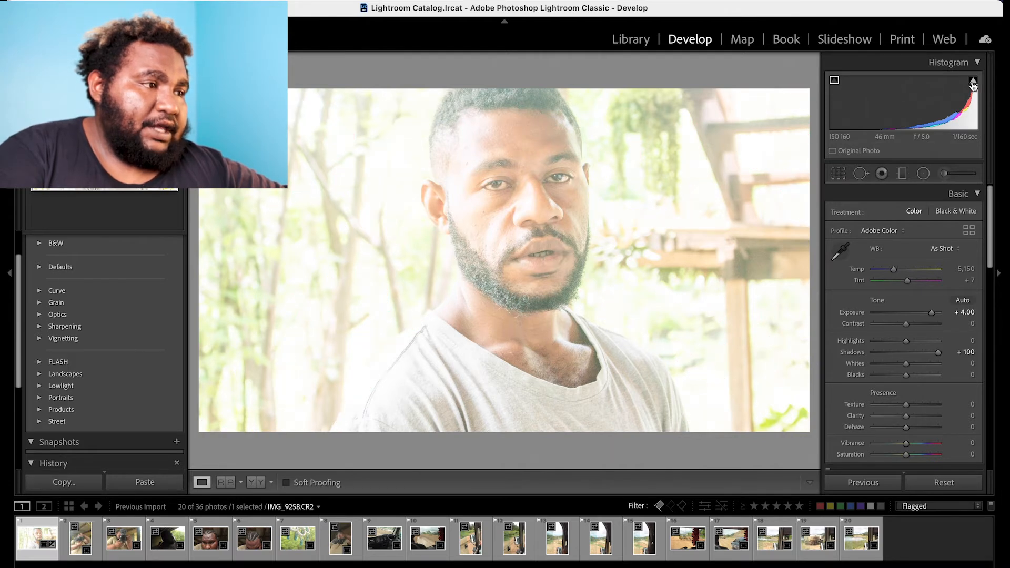
pyautogui.click(973, 81)
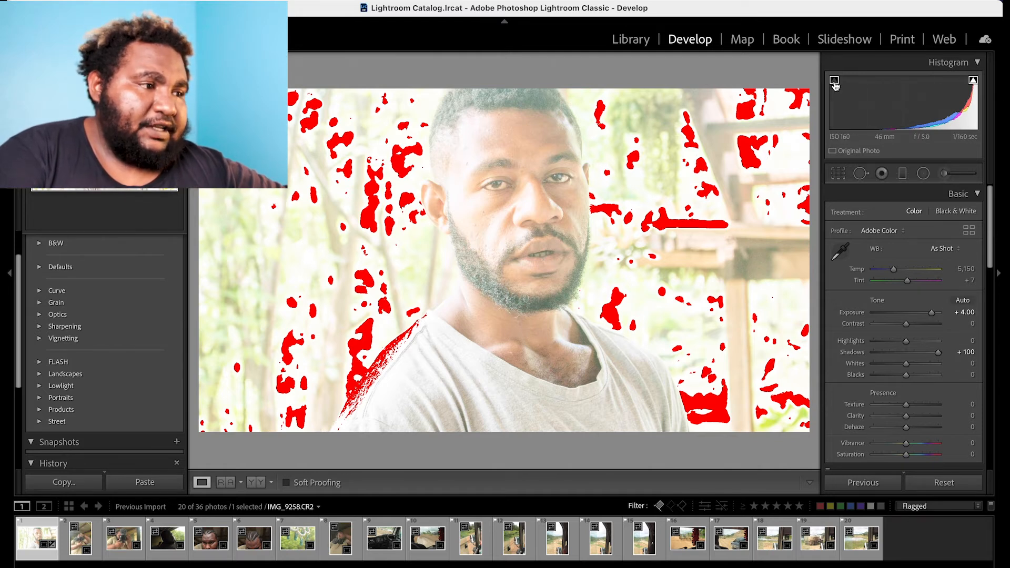
# Drop Exposure to -5.00 and toggle the shadow clipping overlay to examine the crushed blacks.
pyautogui.click(914, 313)
pyautogui.moveTo(914, 316); pyautogui.dragTo(859, 318)
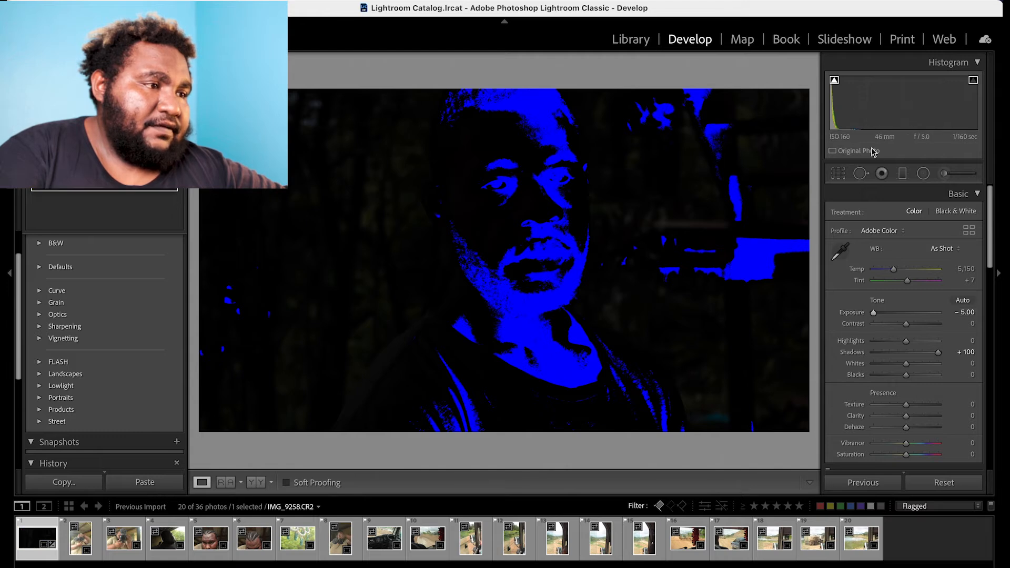
pyautogui.click(834, 81)
pyautogui.click(834, 81)
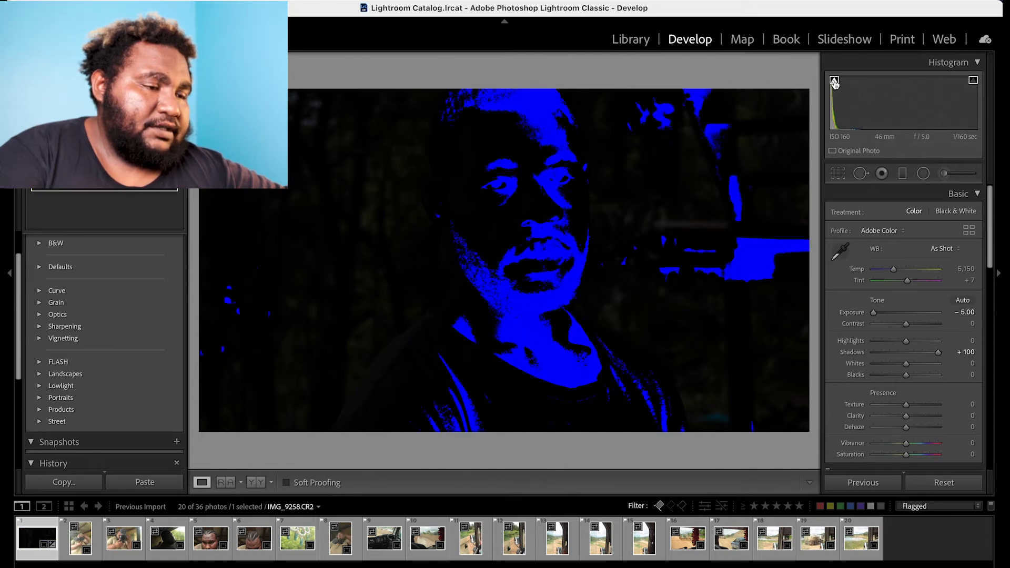
pyautogui.click(834, 81)
pyautogui.click(834, 81)
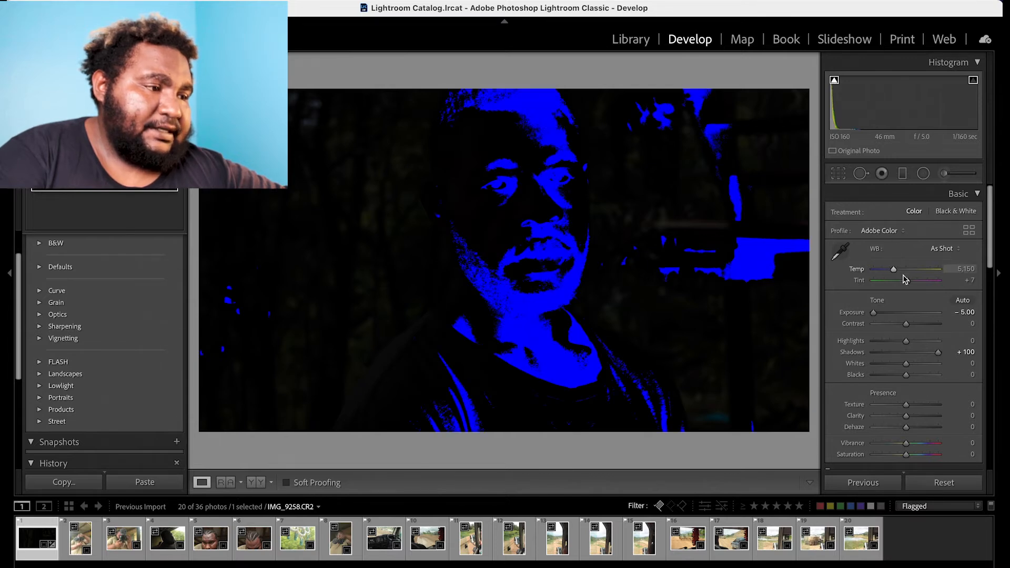
# Set Exposure to +1.30, Contrast to +22, Highlights to -48, Blacks to -10, Texture to -21 and Clarity to +100.
pyautogui.click(913, 314)
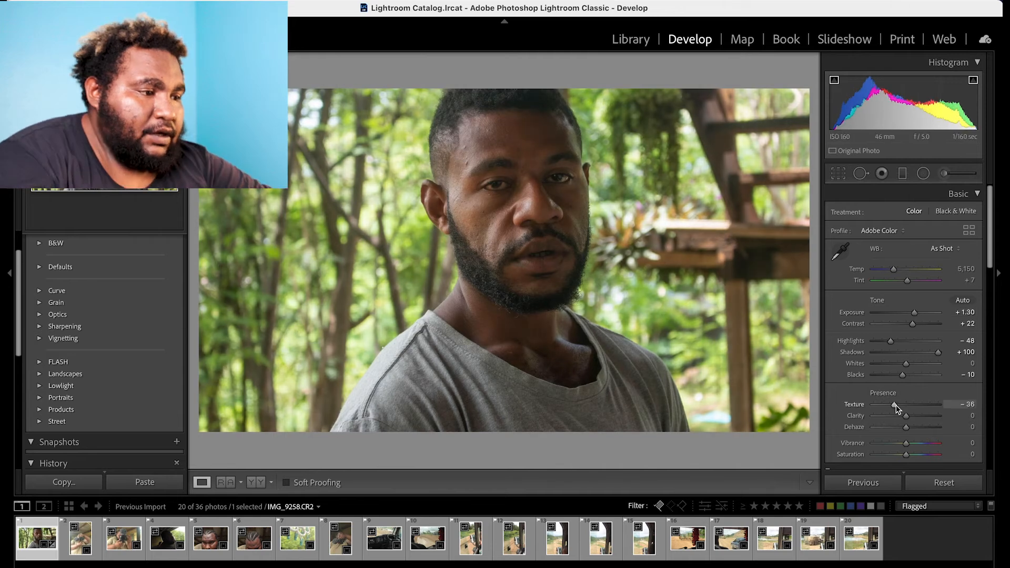
pyautogui.moveTo(896, 405); pyautogui.dragTo(949, 416)
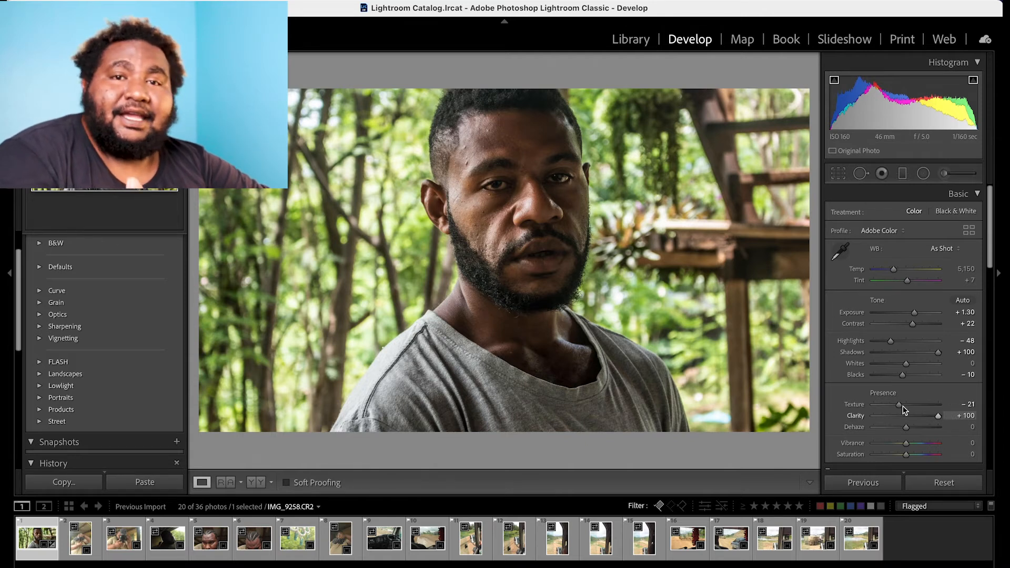
# Inspect the man's skin up close and soften it by setting Clarity to -14.
pyautogui.click(490, 216)
pyautogui.moveTo(494, 218); pyautogui.dragTo(468, 304)
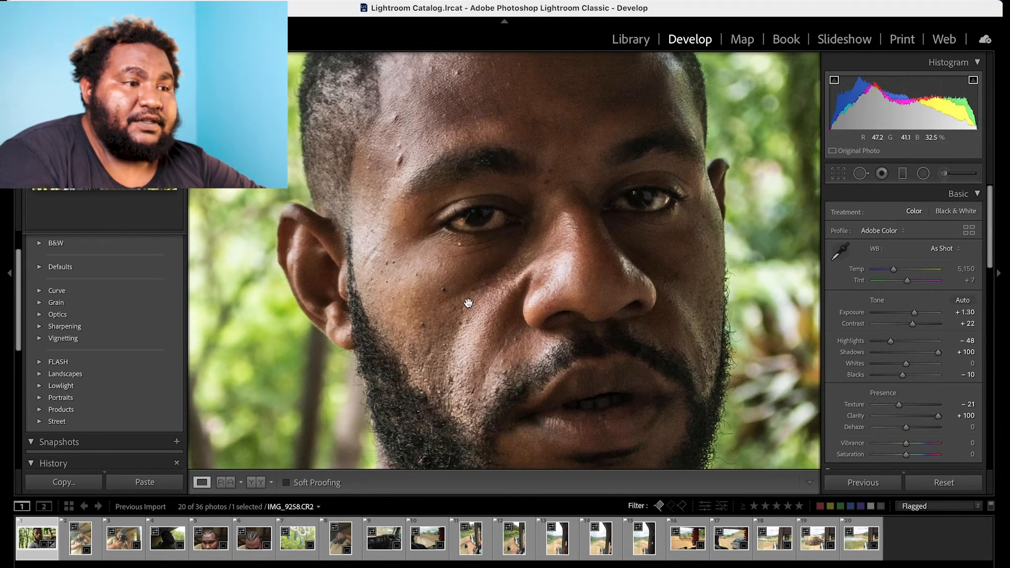
pyautogui.moveTo(477, 247); pyautogui.dragTo(424, 305)
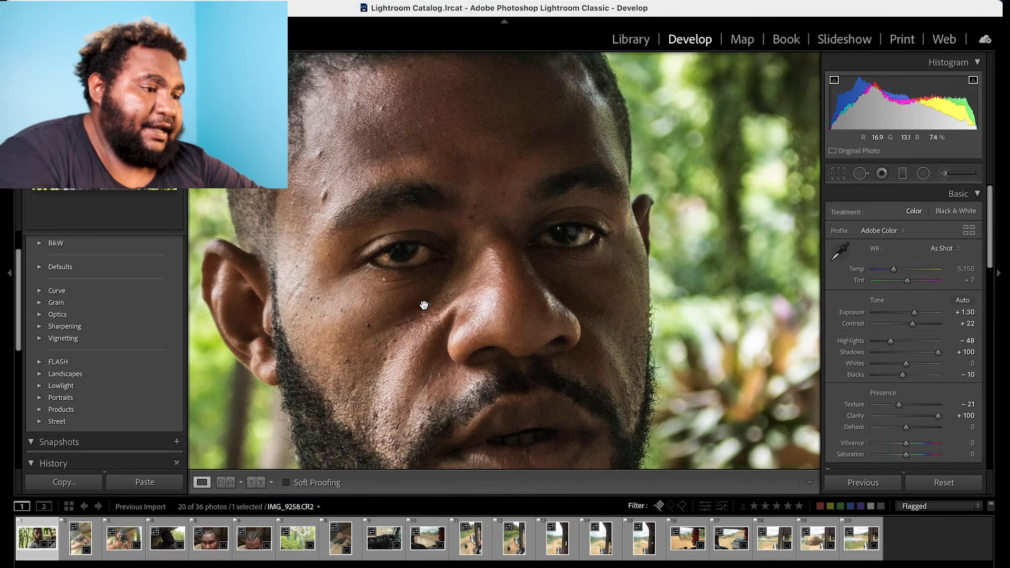
pyautogui.click(905, 416)
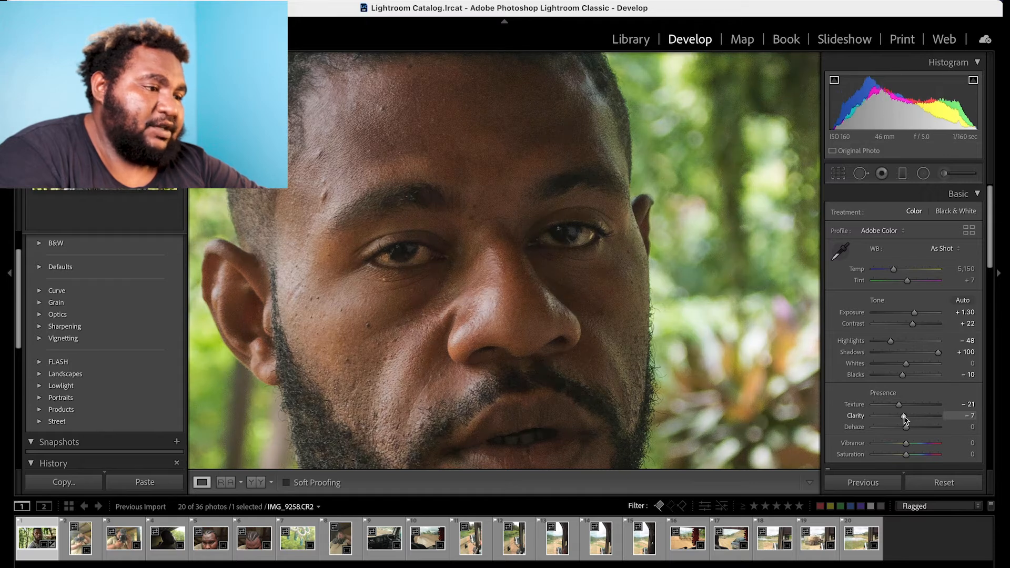
pyautogui.moveTo(903, 416); pyautogui.dragTo(902, 420)
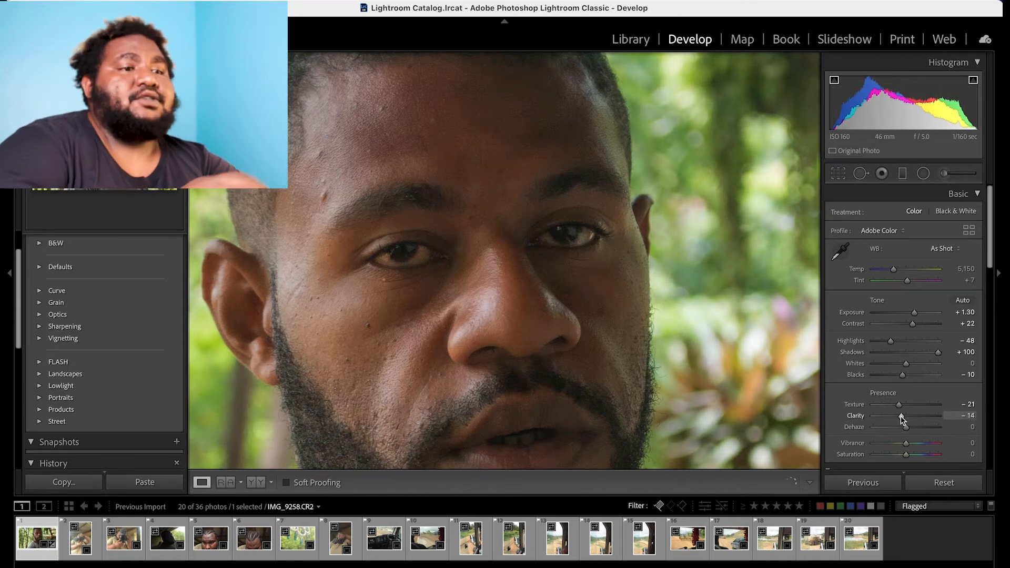
pyautogui.click(482, 232)
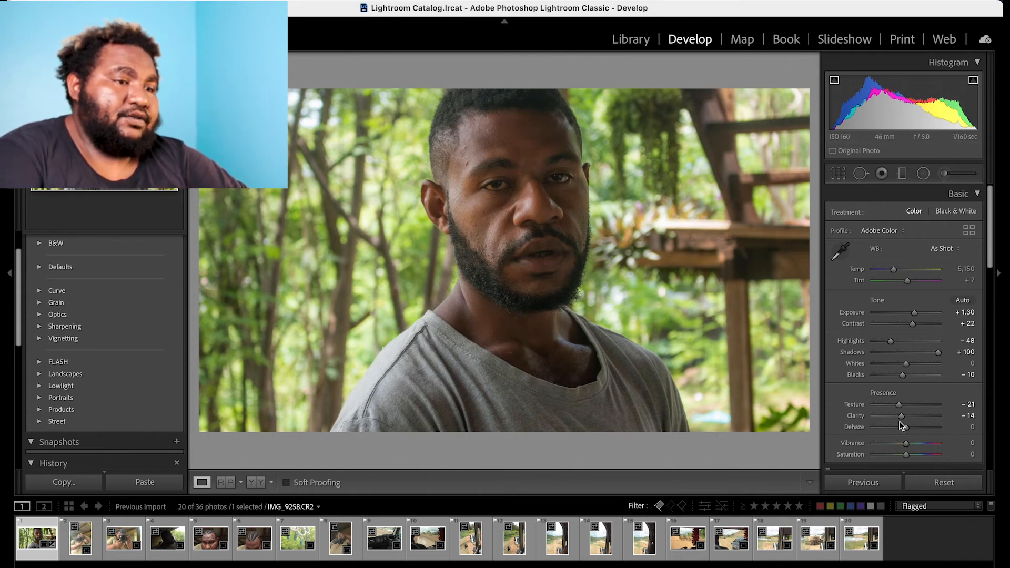
# Set Dehaze to +13, Vibrance to +23 and Saturation to -22, cool the Temp to 4,814 and set Exposure to +1.20.
pyautogui.moveTo(901, 425); pyautogui.dragTo(910, 429)
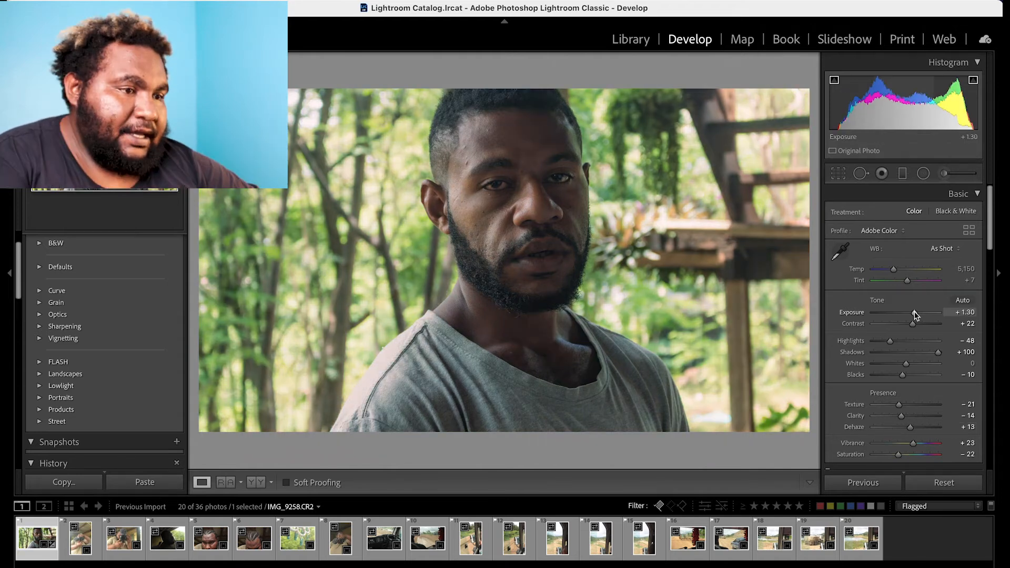
pyautogui.moveTo(901, 272)
pyautogui.mouseDown()
pyautogui.moveTo(890, 271)
pyautogui.moveTo(898, 273)
pyautogui.mouseUp()
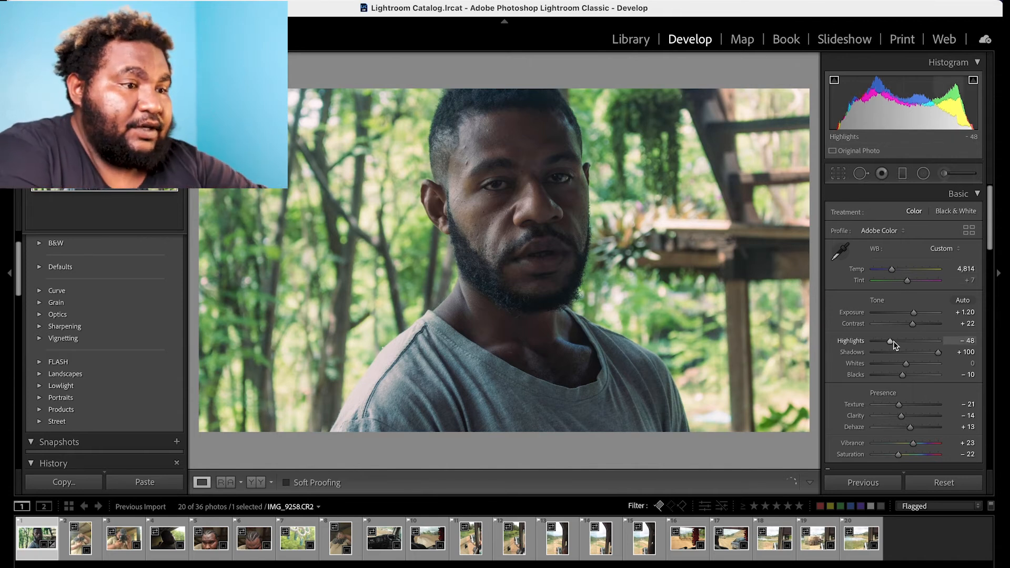
# Compare the portrait before and after editing in split and side-by-side views, including the face up close.
pyautogui.hotkey('shift', 'y')
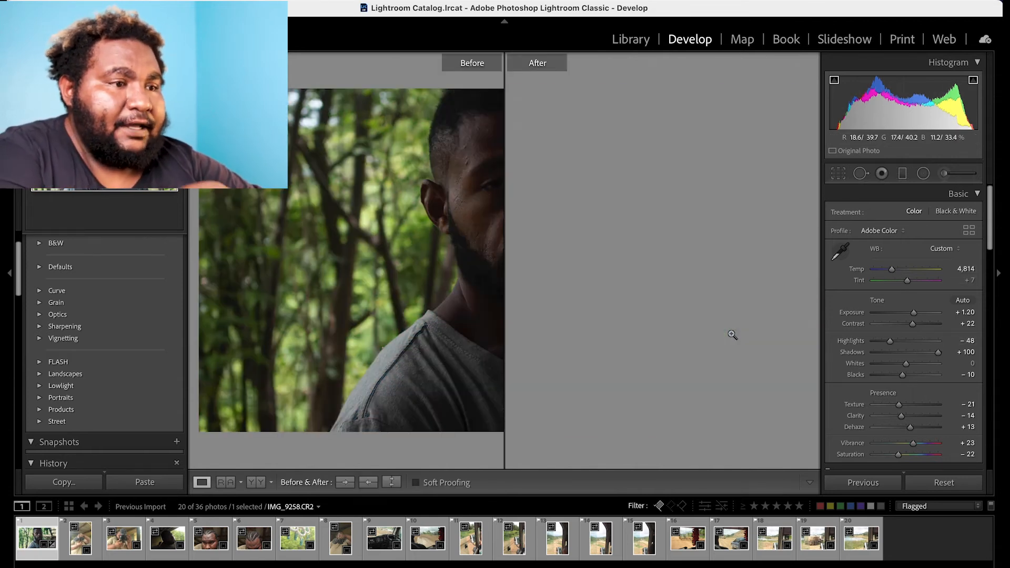
pyautogui.hotkey('shift', 'y')
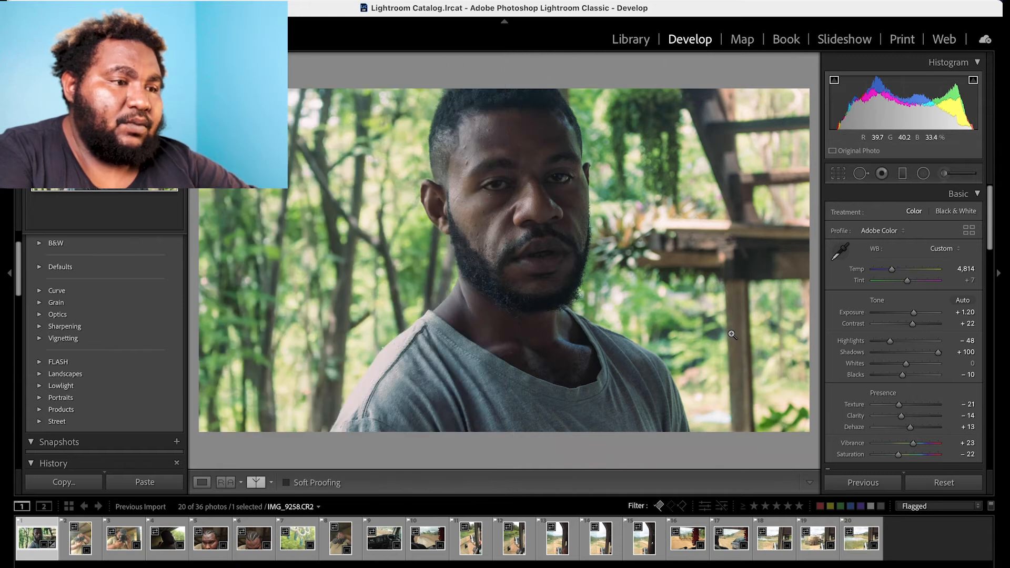
pyautogui.press('y')
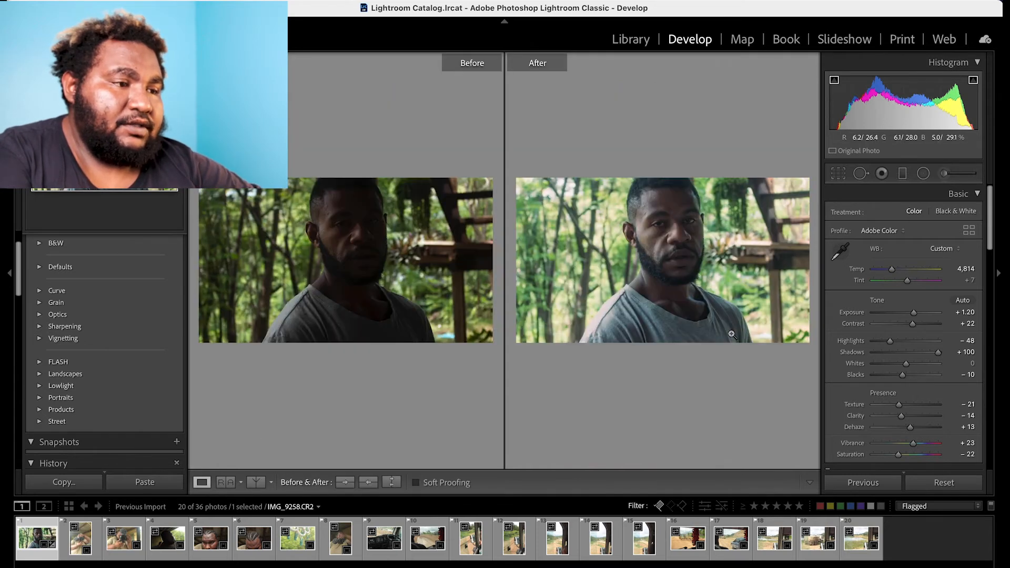
pyautogui.click(692, 226)
pyautogui.moveTo(675, 232); pyautogui.dragTo(692, 233)
pyautogui.press('u')
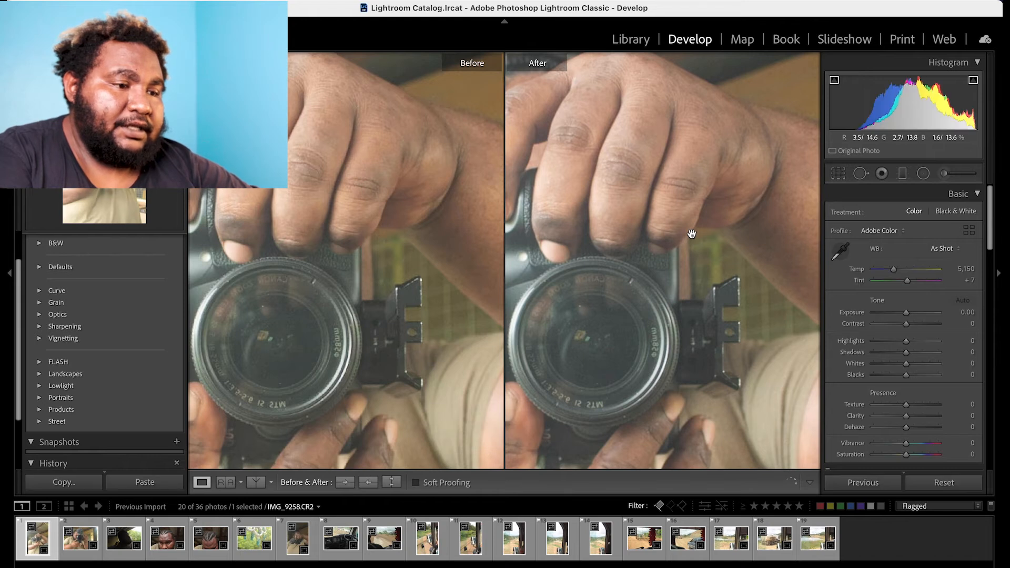
pyautogui.press('super+z')
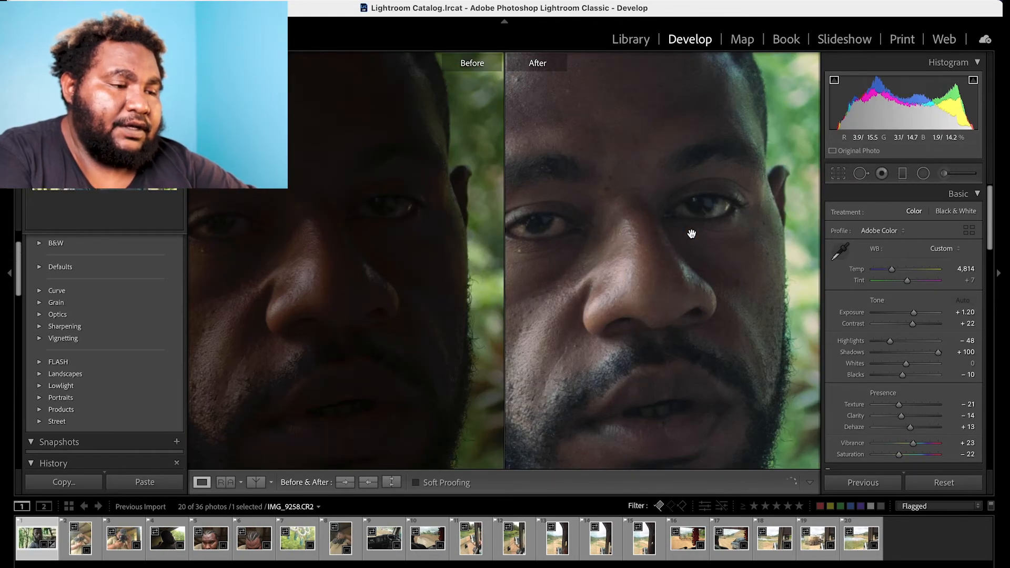
pyautogui.click(665, 230)
# Switch through the side-by-side and split before/after comparisons and return to the single edited view.
pyautogui.press('y')
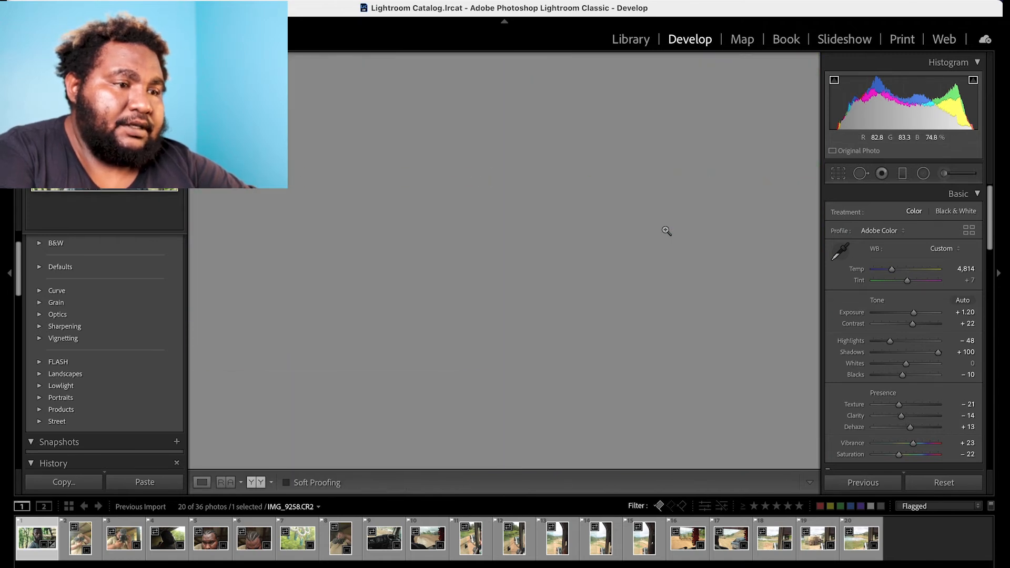
pyautogui.press('y')
pyautogui.press('y')
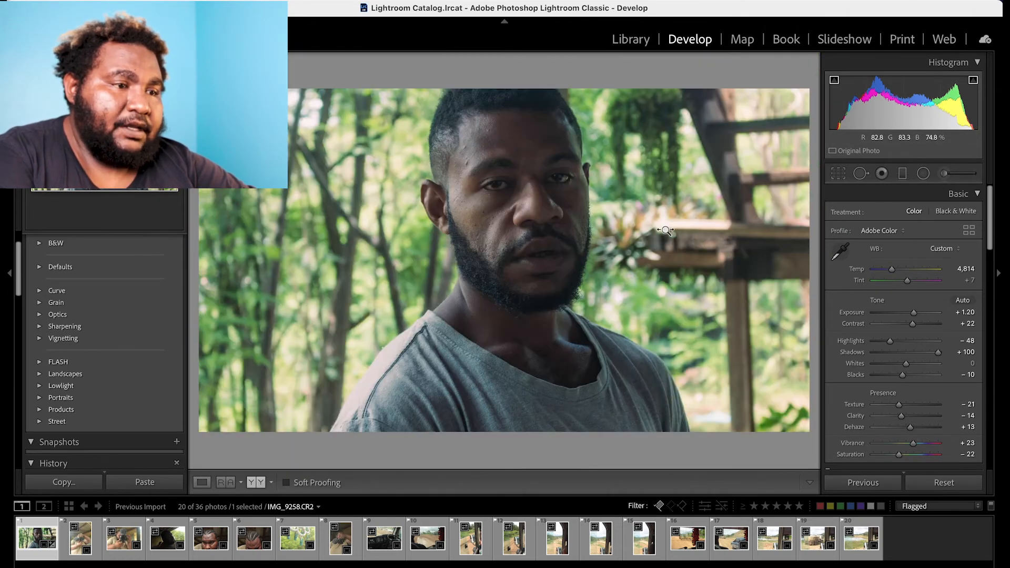
pyautogui.hotkey('shift', 'y')
pyautogui.hotkey('shift', 'y')
pyautogui.hotkey('shift', 'y')
pyautogui.hotkey('shift', 'y')
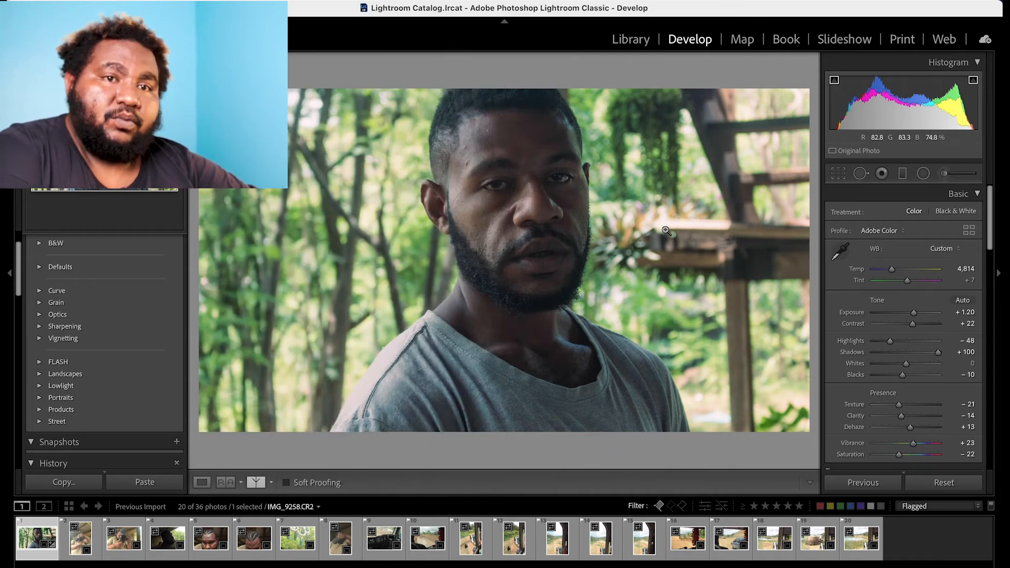
# View the edited portrait against a fully blacked-out interface and restore the normal display.
pyautogui.press('l')
pyautogui.press('l')
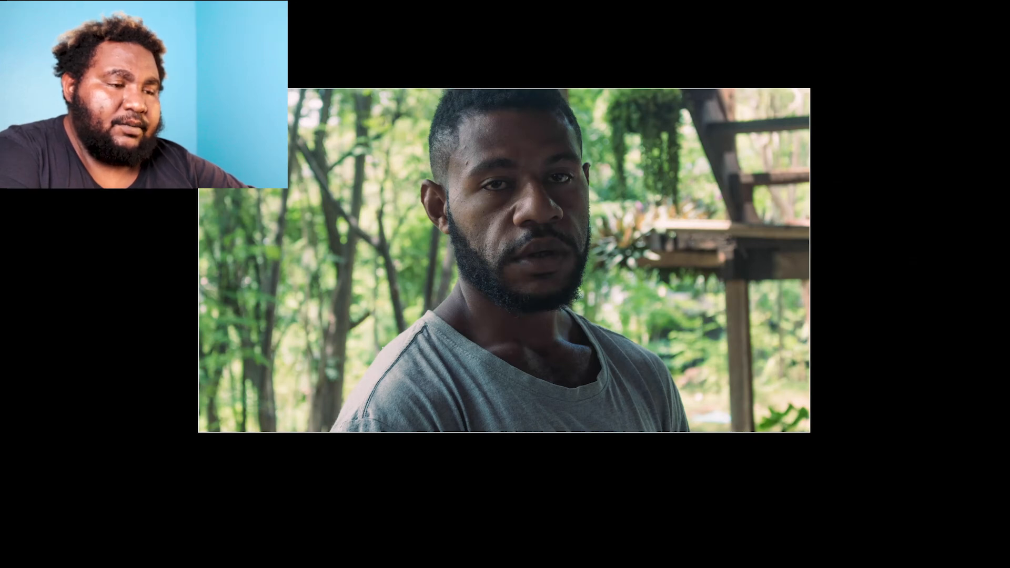
pyautogui.press('l')
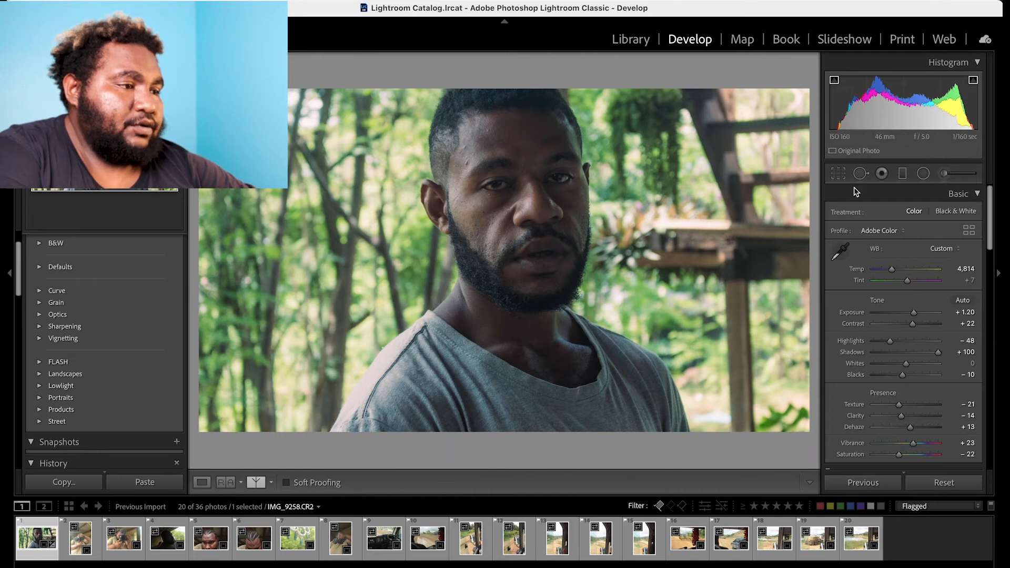
# Crop the portrait to a 4 x 5 / 8 x 10 aspect ratio, enlarging and repositioning the frame to include the man's whole head.
pyautogui.click(838, 173)
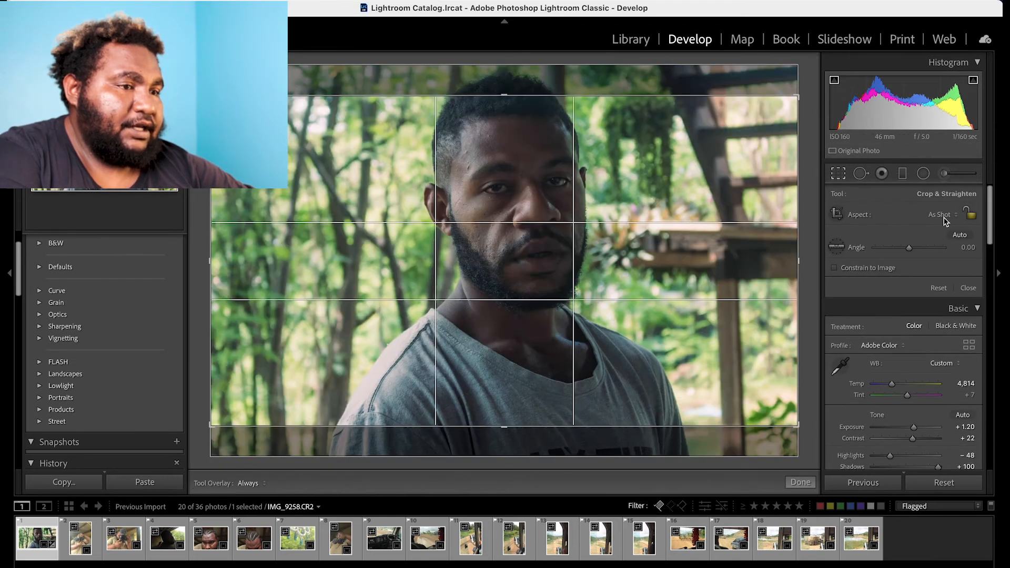
pyautogui.click(942, 215)
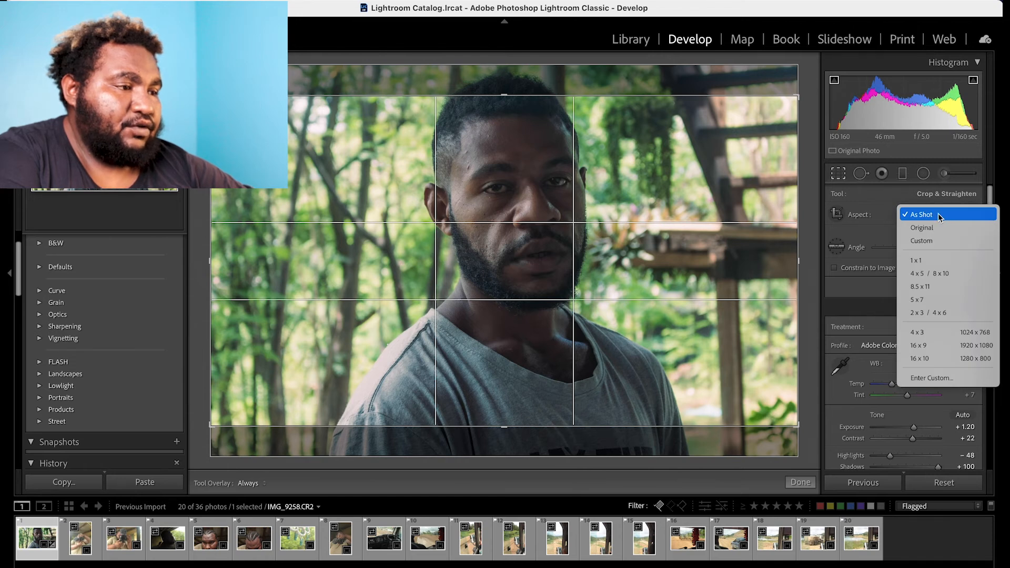
pyautogui.click(933, 276)
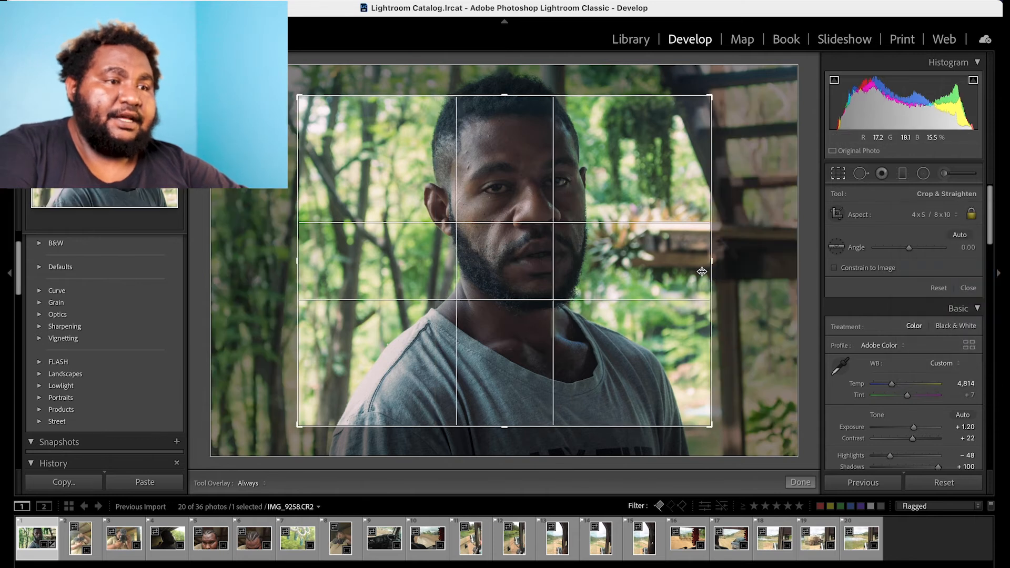
pyautogui.moveTo(504, 95); pyautogui.dragTo(500, 87)
pyautogui.moveTo(505, 214)
pyautogui.mouseDown()
pyautogui.moveTo(505, 191)
pyautogui.moveTo(502, 234)
pyautogui.mouseUp()
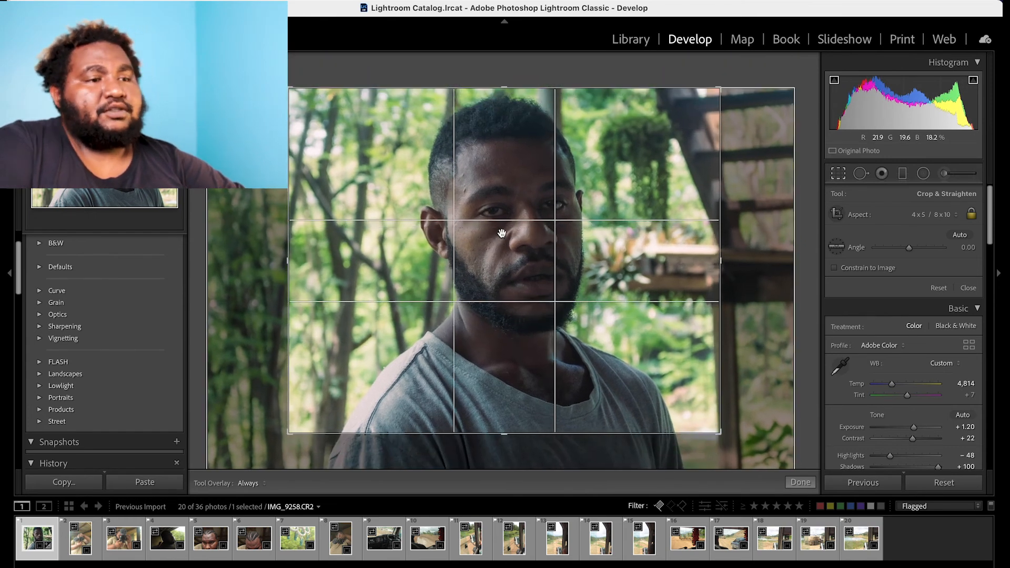
pyautogui.press('Return')
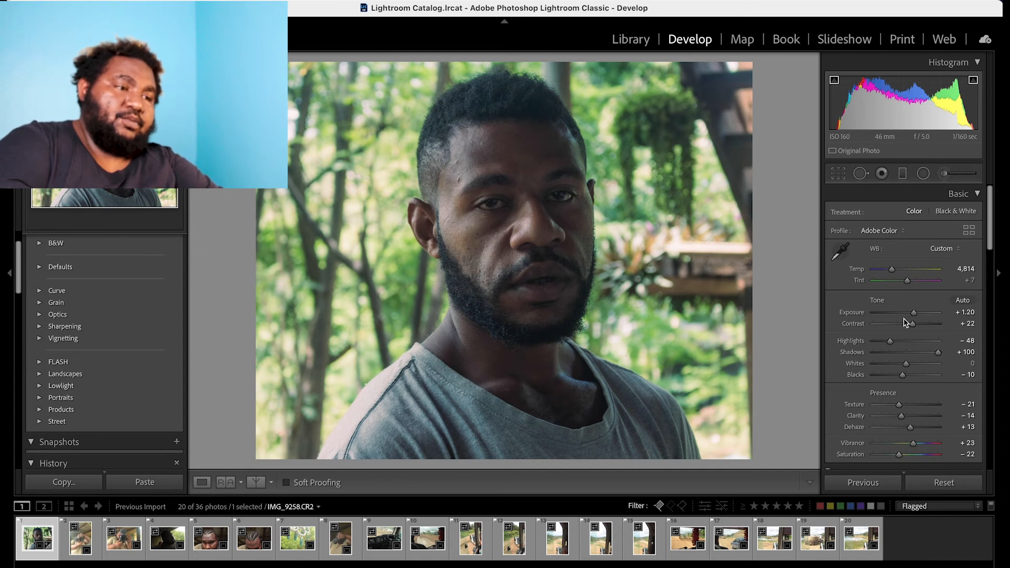
# Draw a graduated filter diagonally across the man's face from the upper background and set its Exposure to 1.09.
pyautogui.click(901, 177)
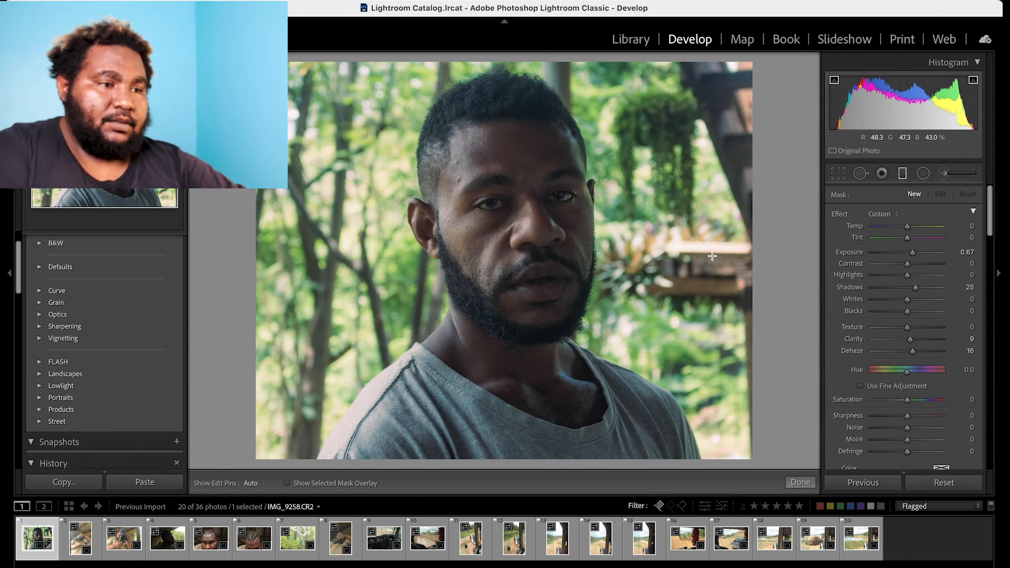
pyautogui.moveTo(688, 134); pyautogui.dragTo(374, 307)
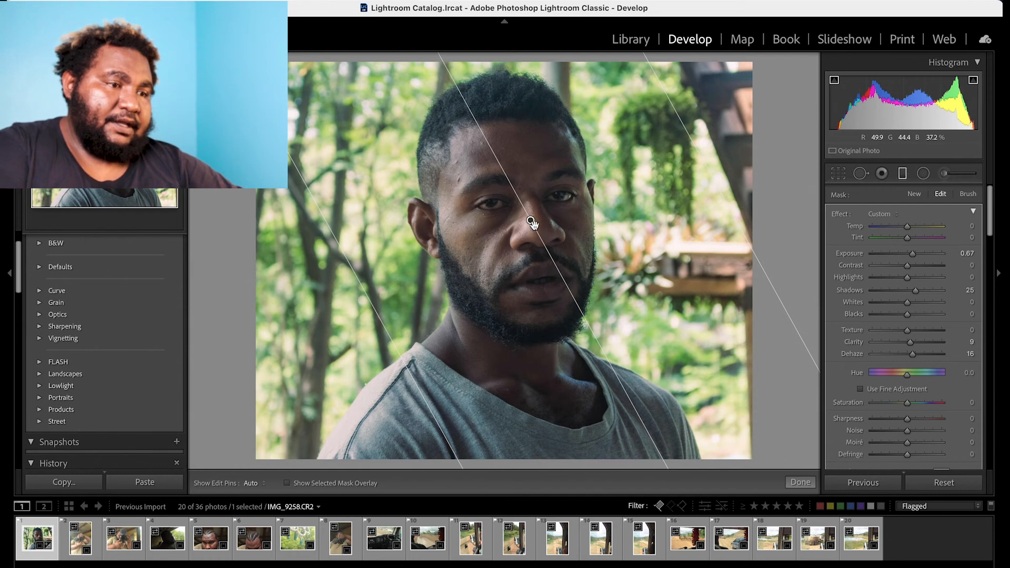
pyautogui.rightClick(531, 221)
pyautogui.click(552, 245)
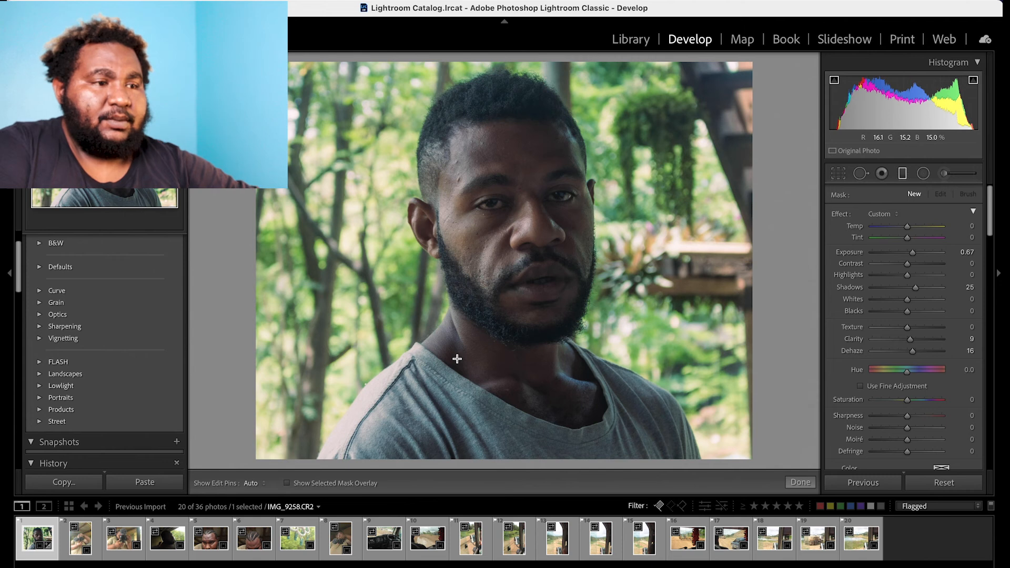
pyautogui.moveTo(687, 177); pyautogui.dragTo(371, 294)
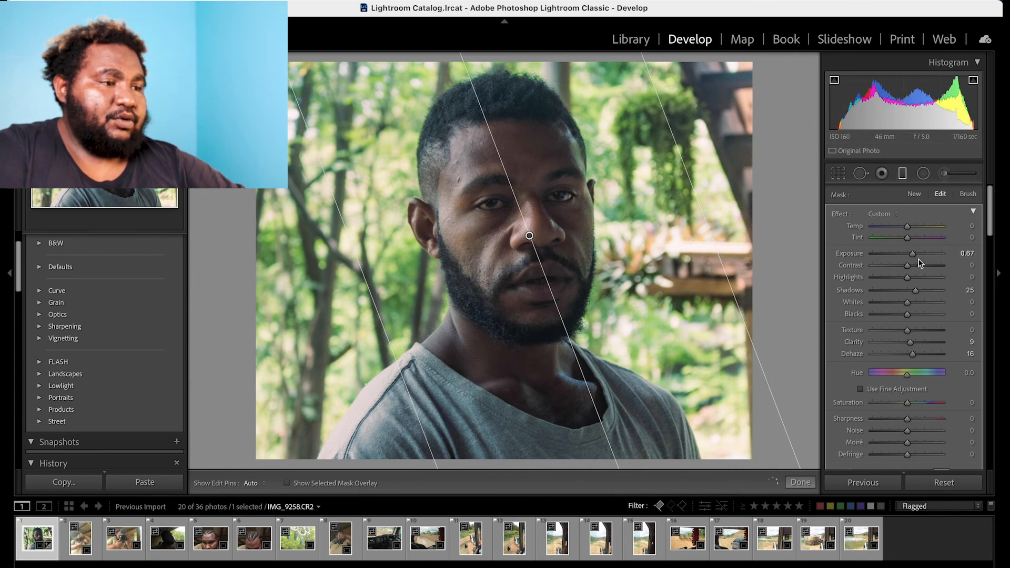
pyautogui.moveTo(921, 261); pyautogui.dragTo(921, 257)
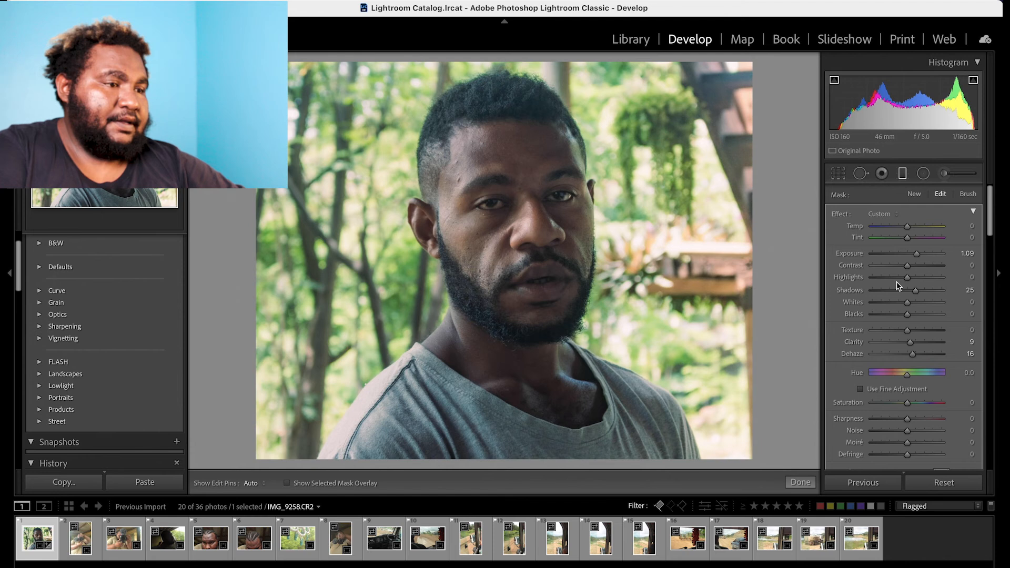
# Refine the graduated filter with Highlights -30, Exposure 0.90, Temp 10 and Shadows 21, and close its settings.
pyautogui.click(896, 278)
pyautogui.click(908, 292)
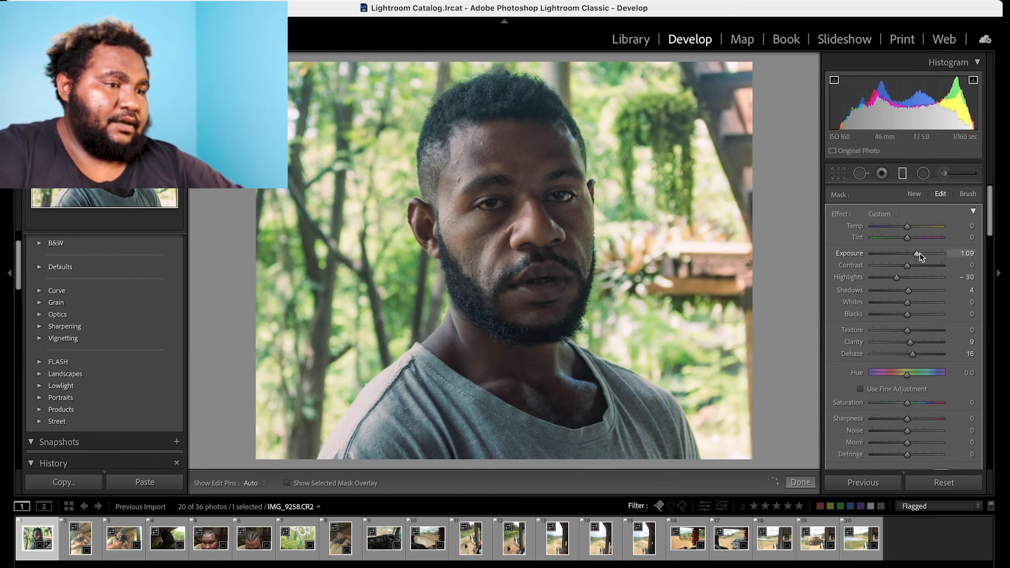
pyautogui.moveTo(919, 253); pyautogui.dragTo(917, 253)
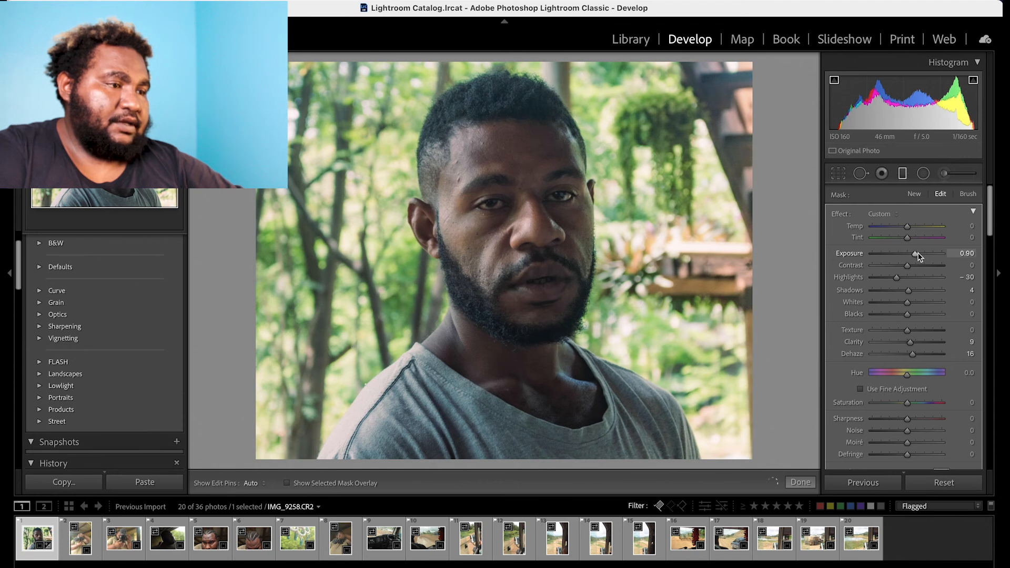
pyautogui.click(898, 226)
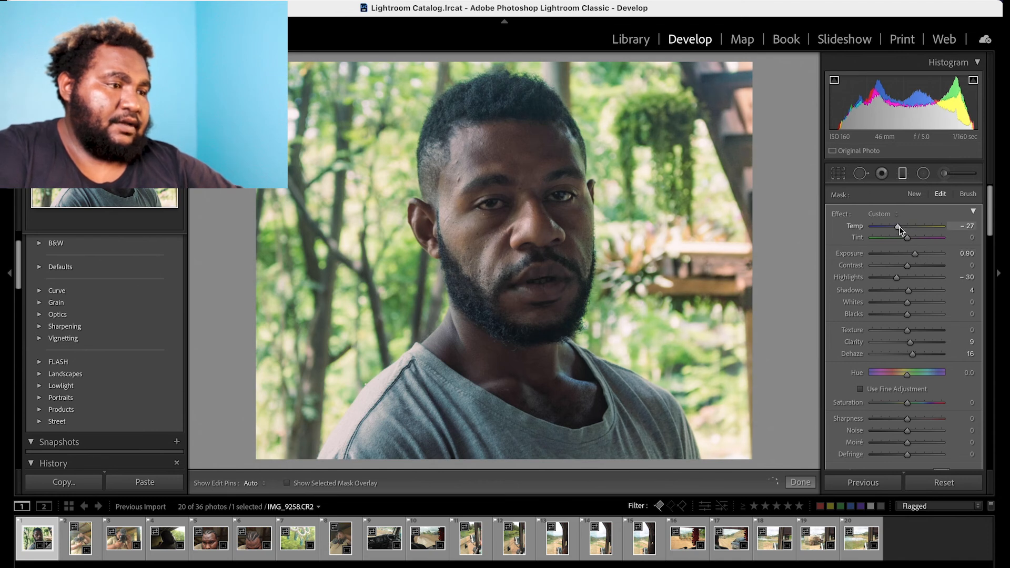
pyautogui.click(912, 227)
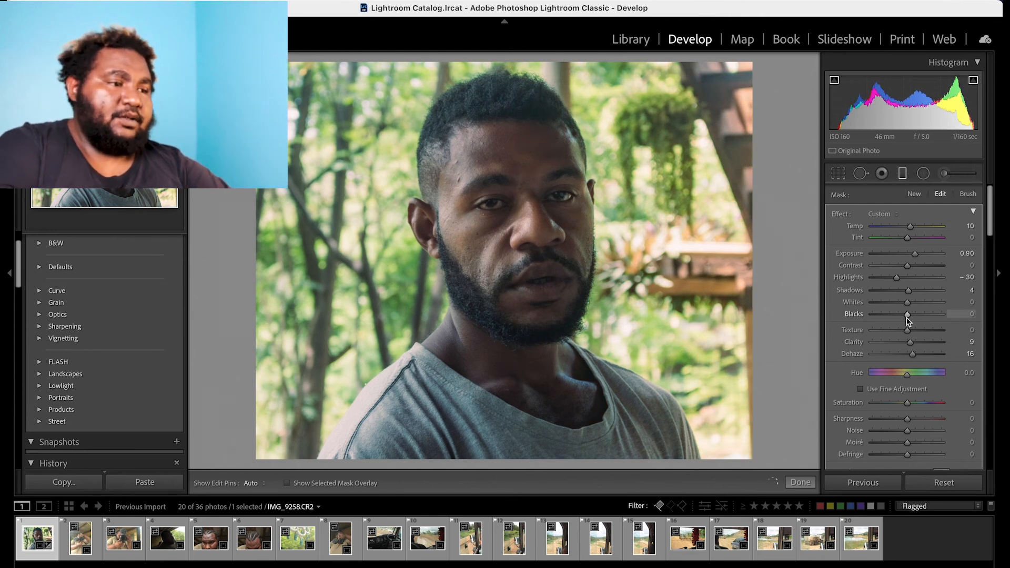
pyautogui.moveTo(907, 290); pyautogui.dragTo(916, 291)
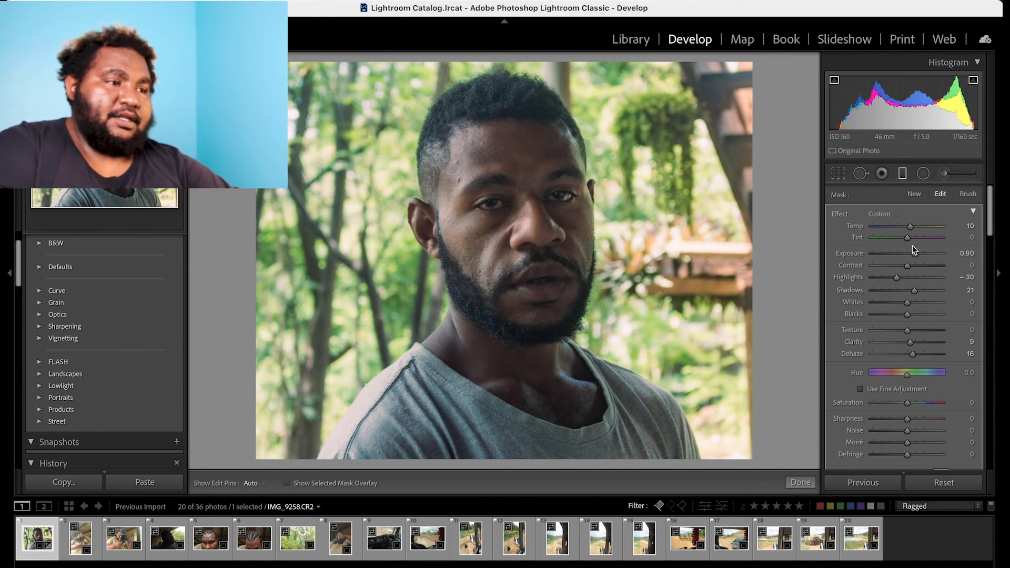
pyautogui.click(902, 174)
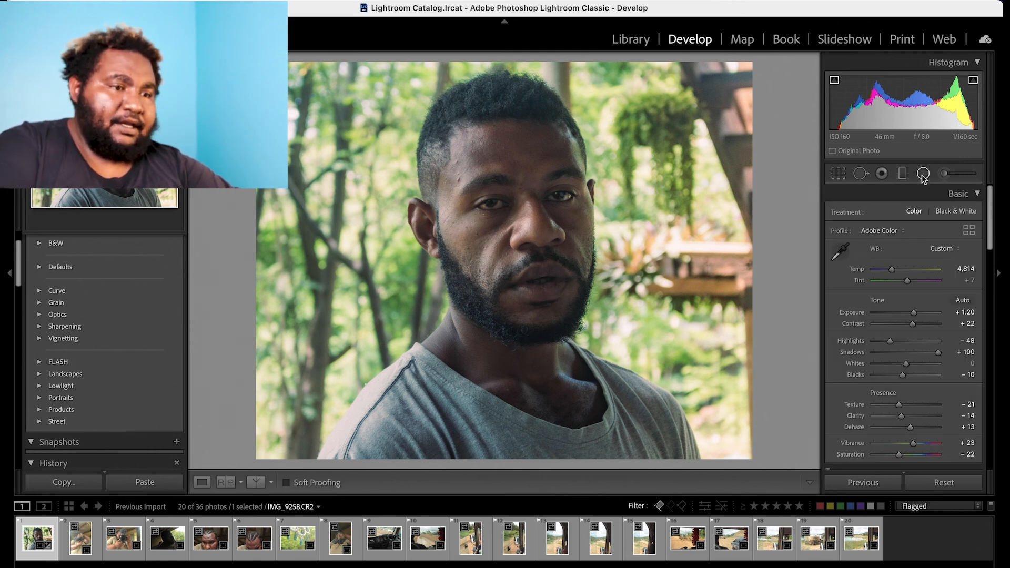
# Start a new radial filter on a close-up of the man's face.
pyautogui.click(923, 176)
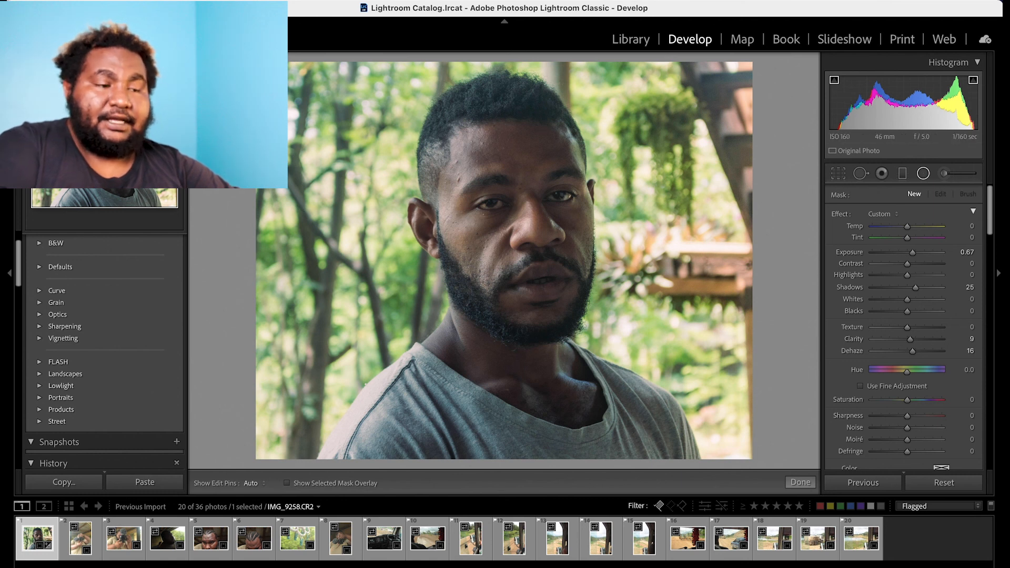
pyautogui.press('z')
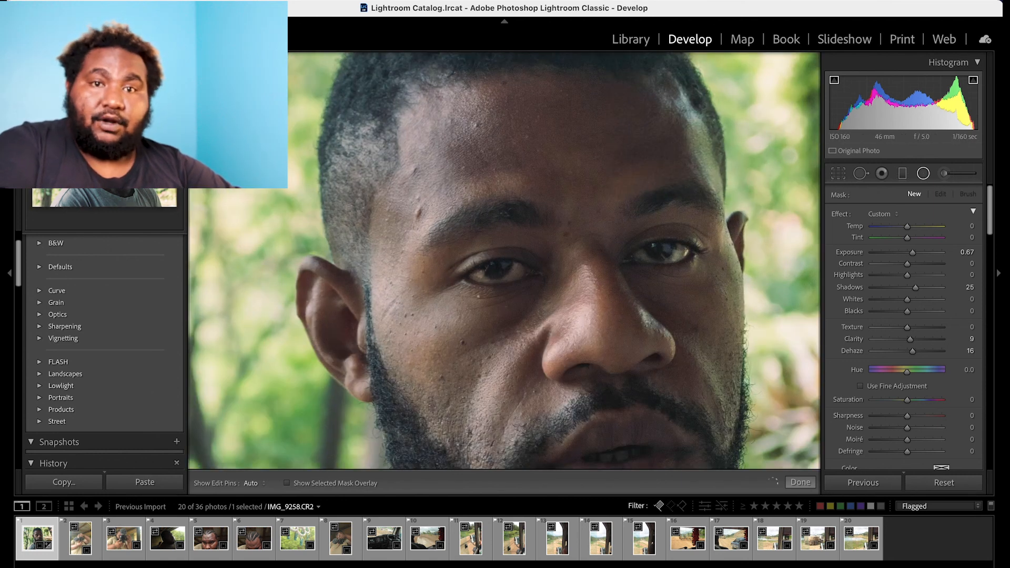